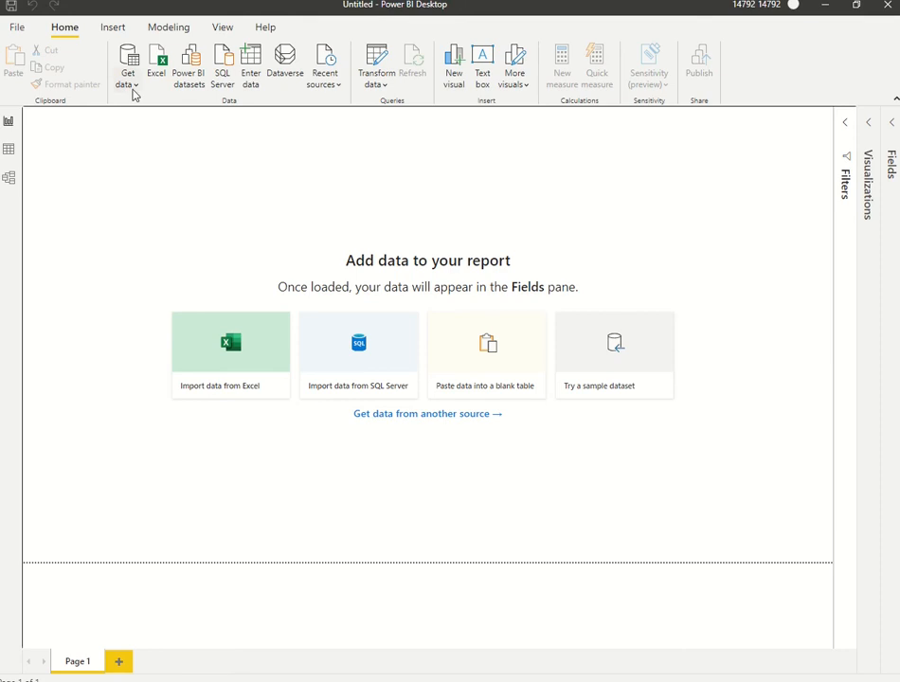
Step: Connect to the LEAF_Data_Covid Excel workbook in the Data_Set folder as a data source
{"action": "left_click", "coordinate": [134, 88]}
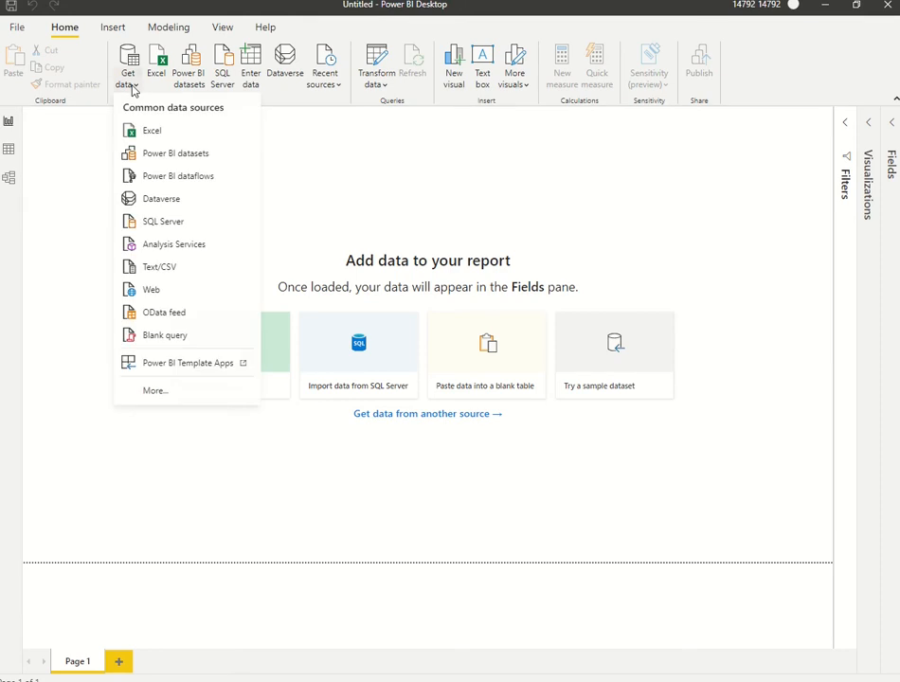
{"action": "left_click", "coordinate": [147, 132]}
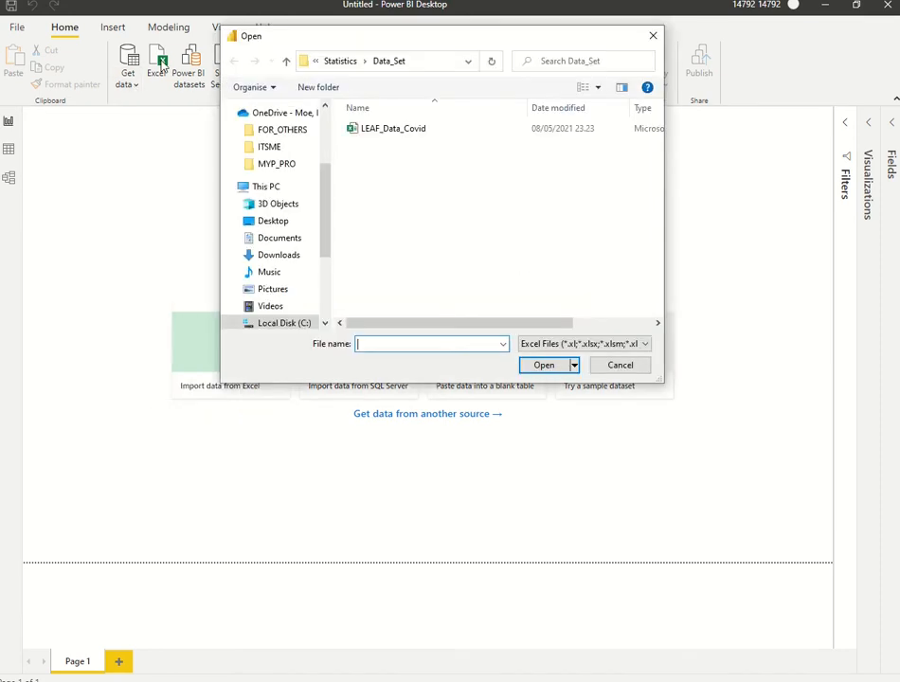
{"action": "left_click", "coordinate": [410, 130]}
{"action": "left_click", "coordinate": [543, 365]}
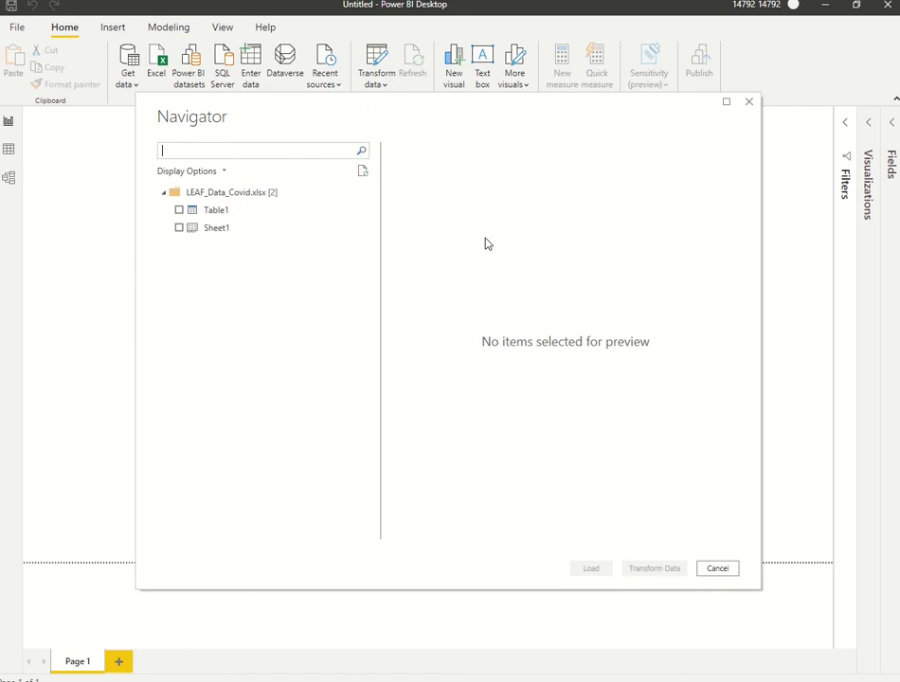
Step: Switch to File Explorer's Data_Set folder and open the LEAF_Data_Covid workbook in Excel
{"action": "mouse_move", "coordinate": [351, 679]}
{"action": "left_click", "coordinate": [412, 629]}
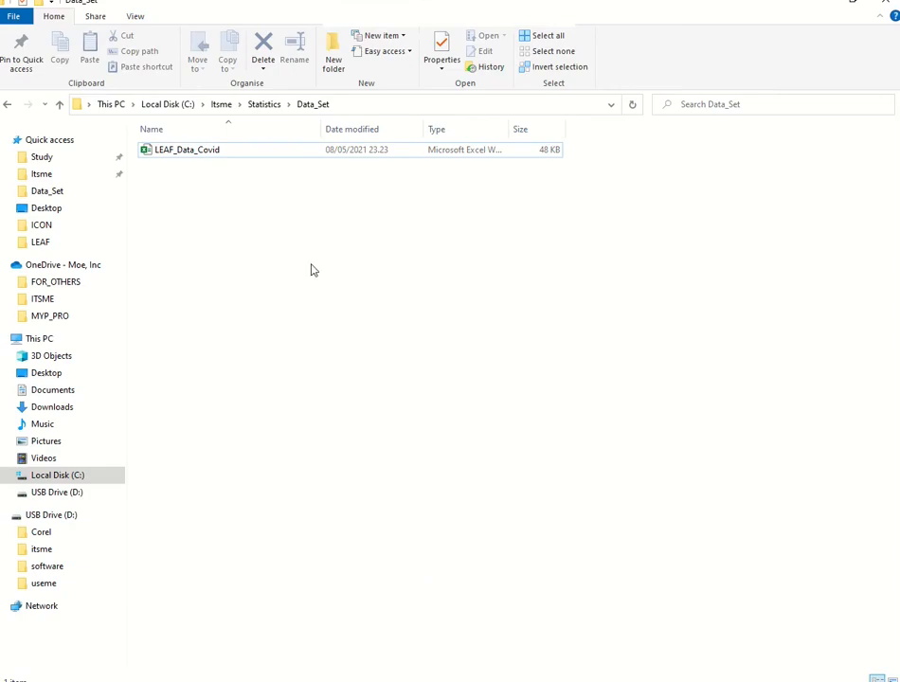
{"action": "double_click", "coordinate": [207, 152]}
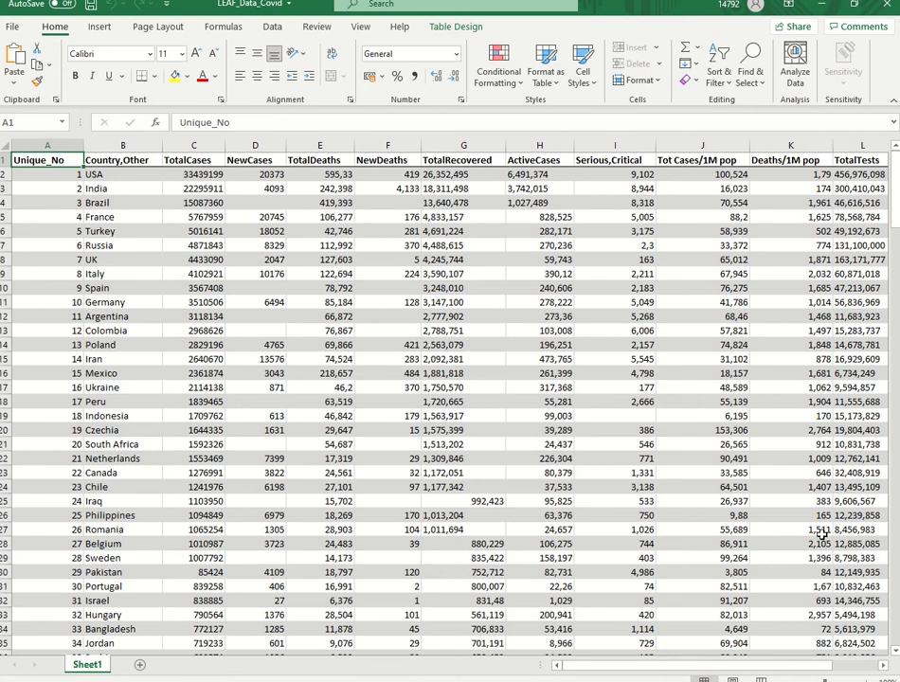
Step: Select the named range Table1 and examine its columns and rows down to the end of the data
{"action": "left_click", "coordinate": [64, 124]}
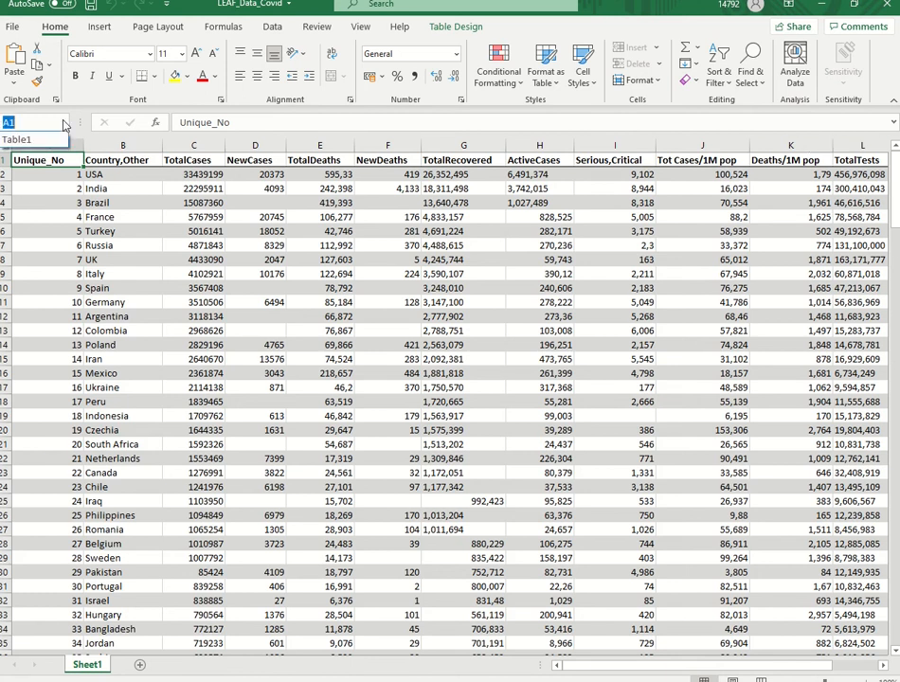
{"action": "left_click", "coordinate": [17, 141]}
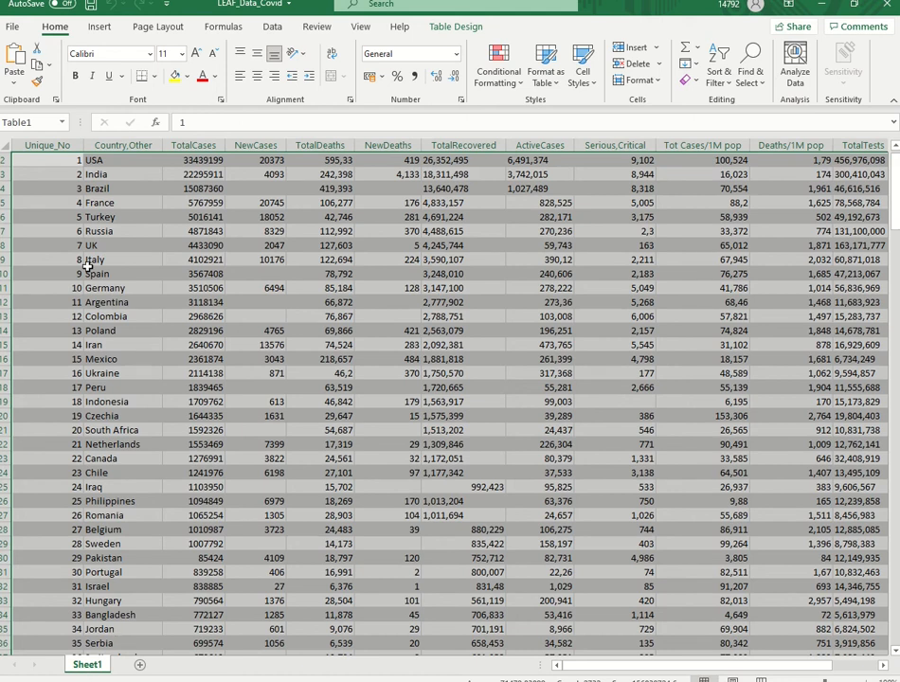
{"action": "scroll", "coordinate": [87, 267], "scroll_direction": "up", "scroll_amount": 1}
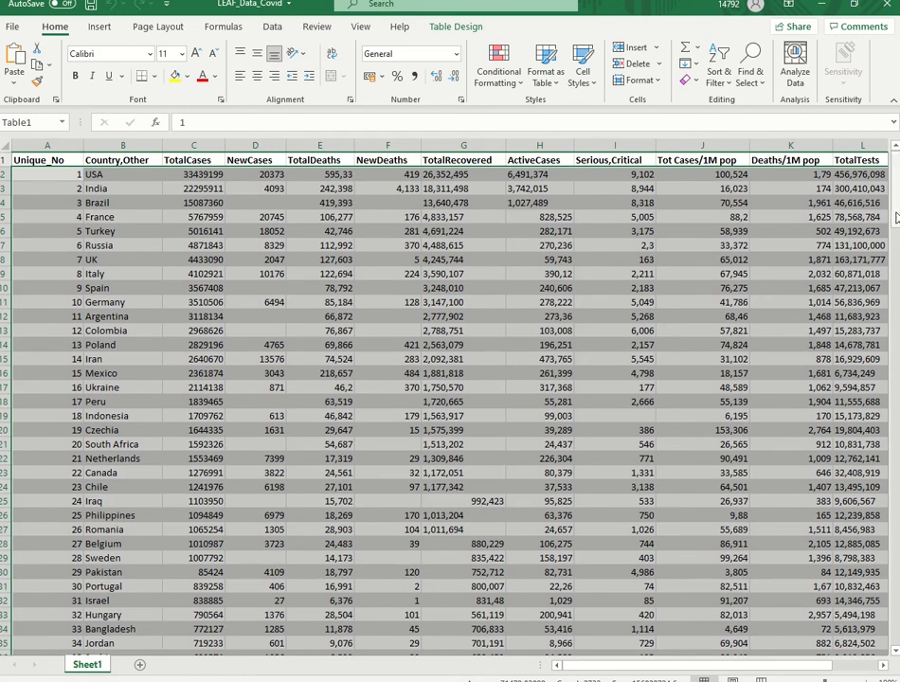
{"action": "left_click_drag", "start_coordinate": [895, 217], "coordinate": [895, 634]}
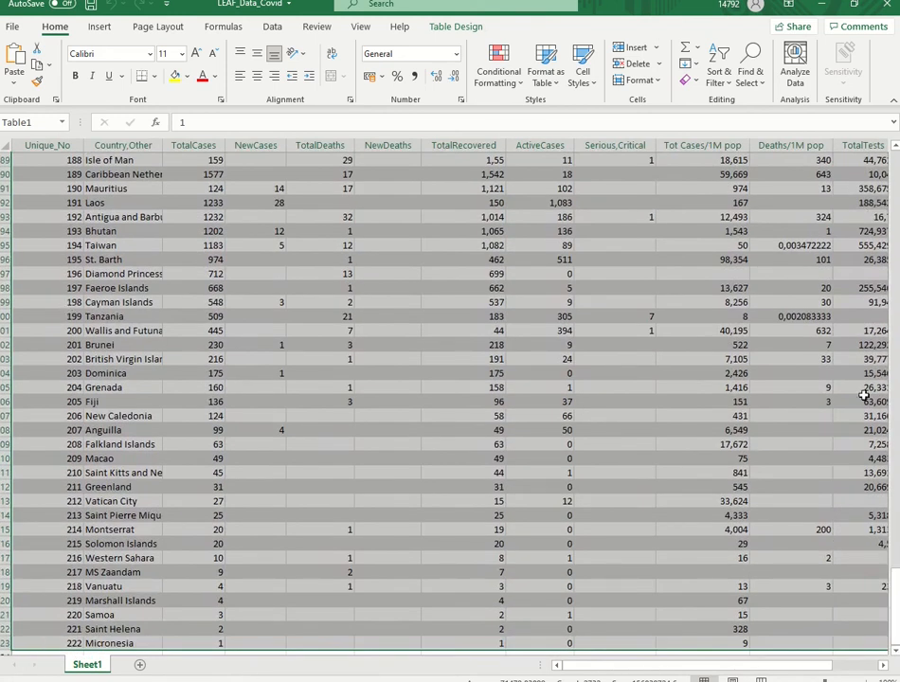
{"action": "left_click_drag", "start_coordinate": [895, 620], "coordinate": [864, 189]}
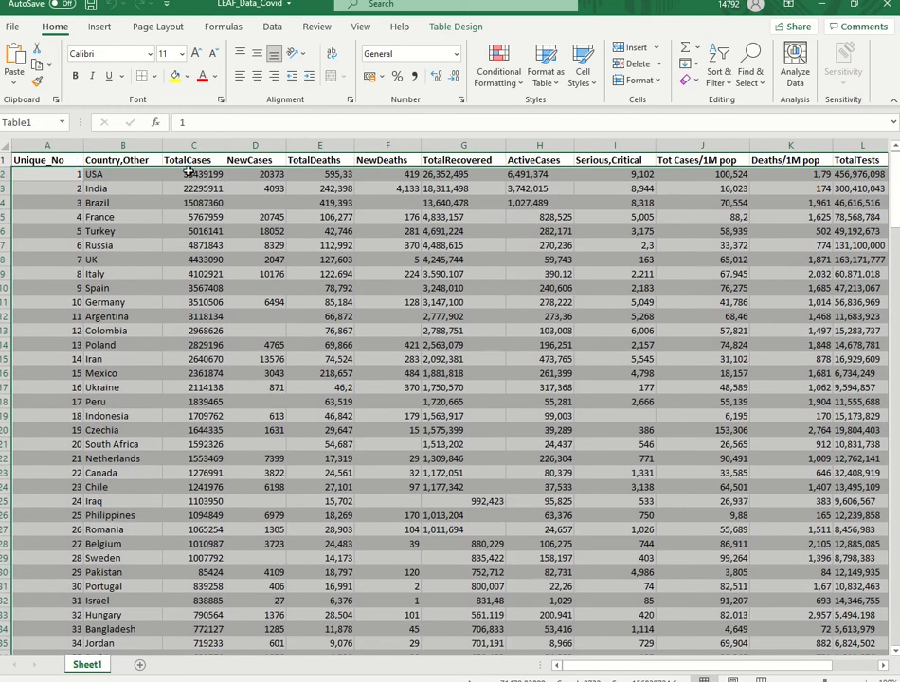
{"action": "left_click_drag", "start_coordinate": [678, 666], "coordinate": [644, 666]}
Step: Return to Power BI's Navigator, choose Table1 for import and open it for transformation in Power Query
{"action": "key", "text": "alt+Tab"}
{"action": "key", "text": "alt+Tab"}
{"action": "key", "text": "alt+Tab"}
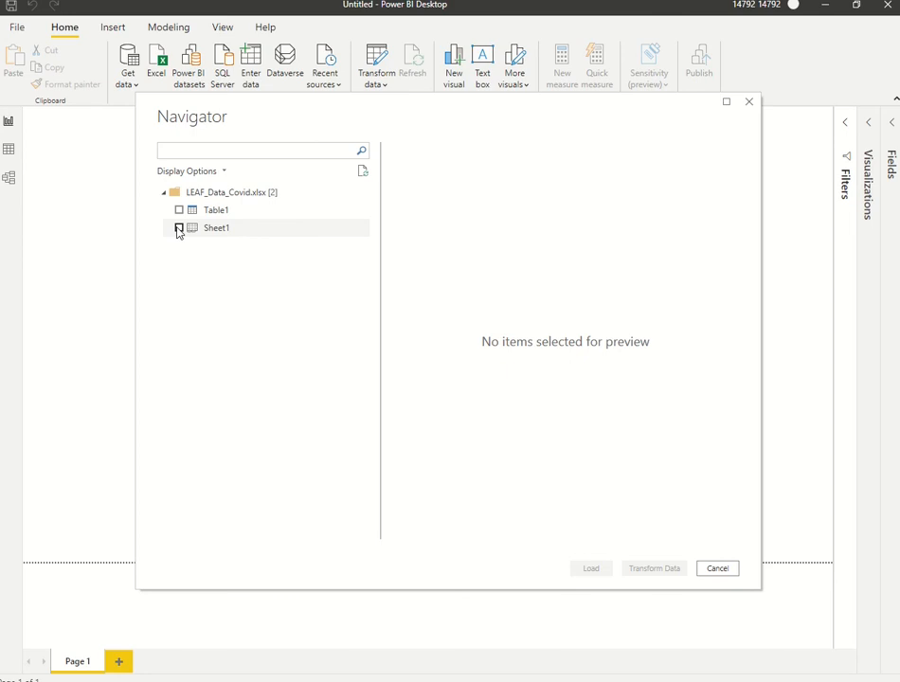
{"action": "left_click", "coordinate": [179, 210]}
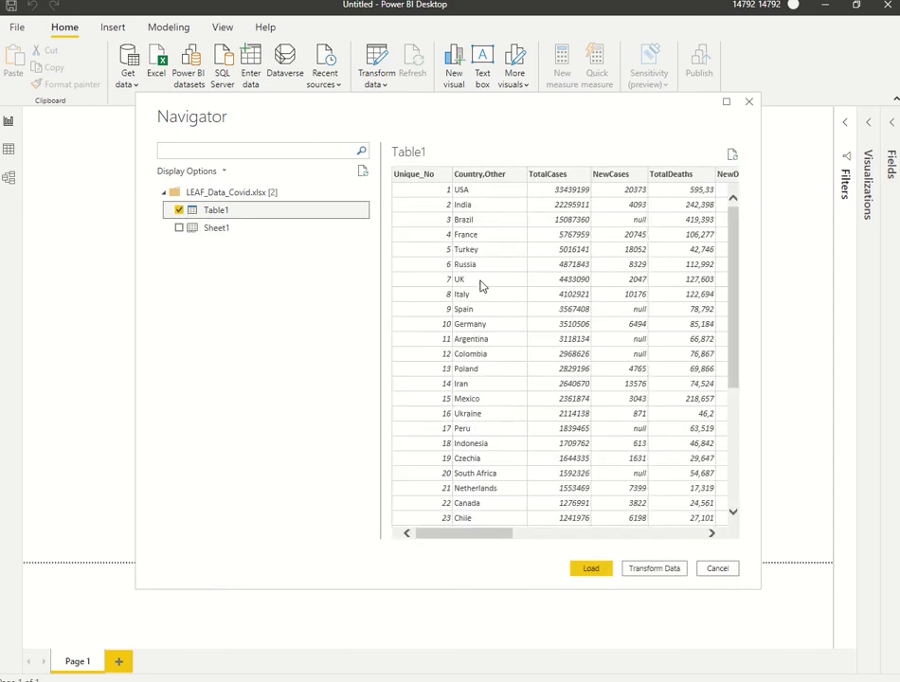
{"action": "left_click", "coordinate": [660, 568]}
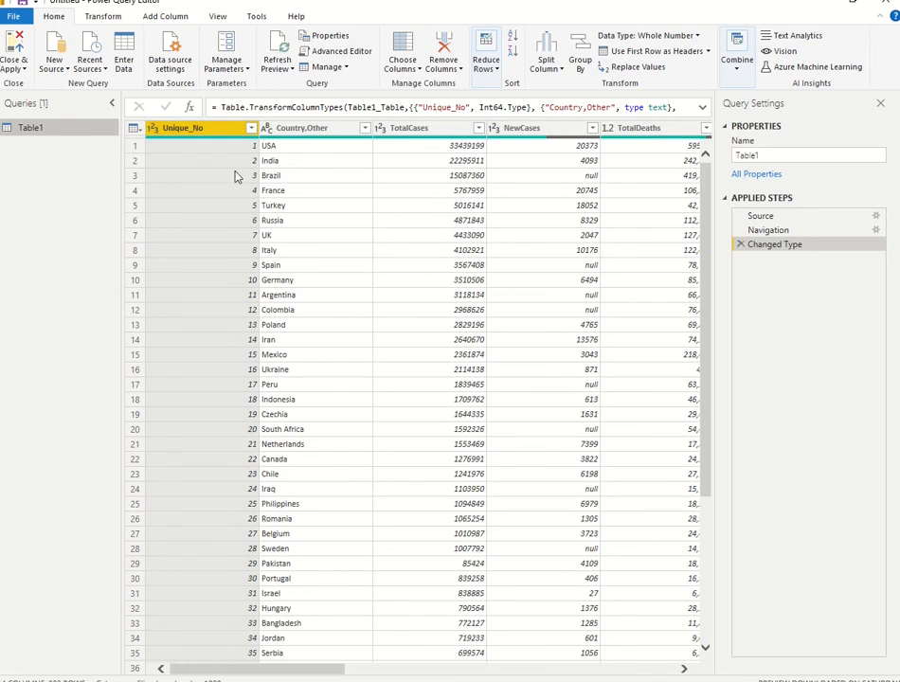
Step: Review the available data types for the Unique_No and Country,Other columns without changing them
{"action": "left_click", "coordinate": [153, 136]}
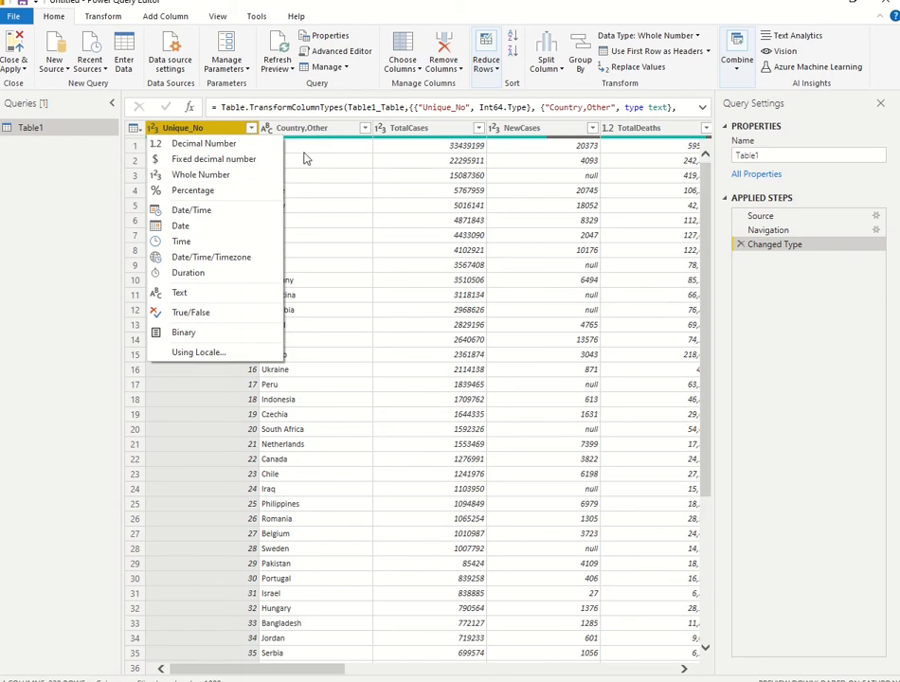
{"action": "left_click", "coordinate": [274, 145]}
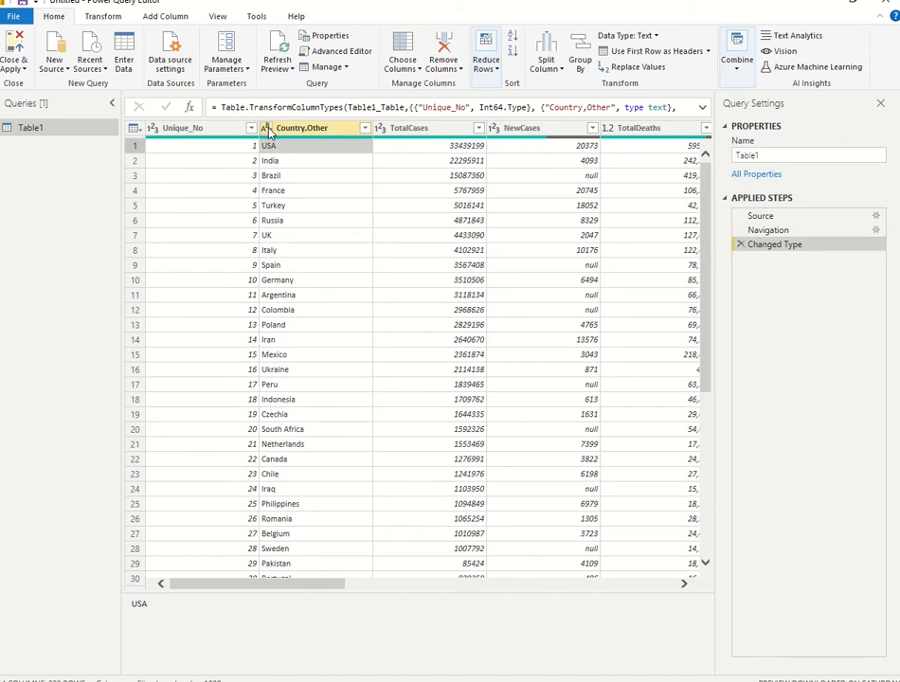
{"action": "left_click", "coordinate": [269, 131]}
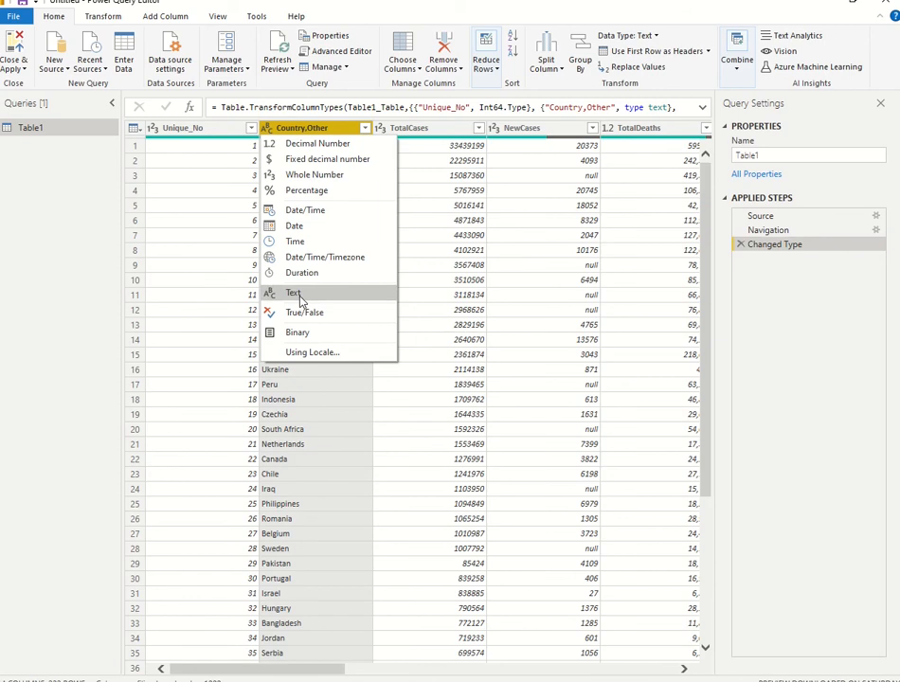
{"action": "left_click", "coordinate": [417, 147]}
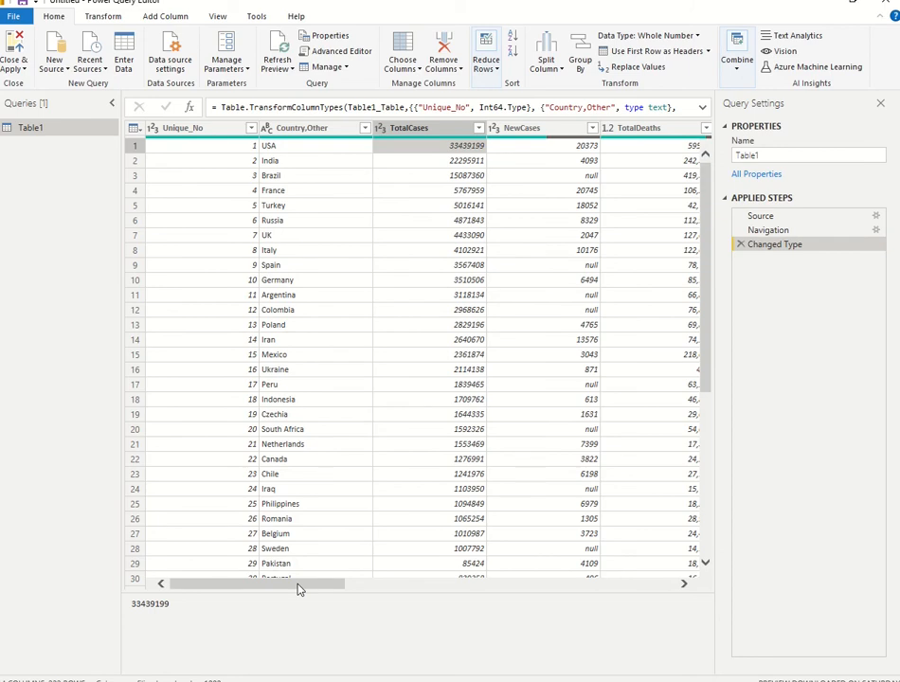
Step: Examine the TotalRecovered column's values and its data type options
{"action": "left_click_drag", "start_coordinate": [299, 588], "coordinate": [446, 594]}
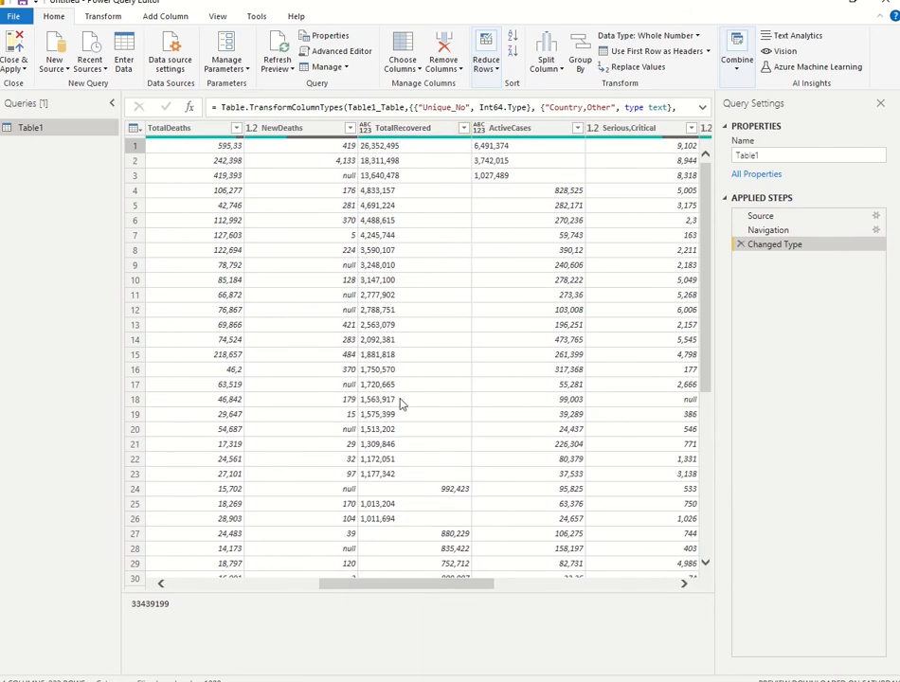
{"action": "scroll", "coordinate": [406, 417], "scroll_direction": "down", "scroll_amount": 7}
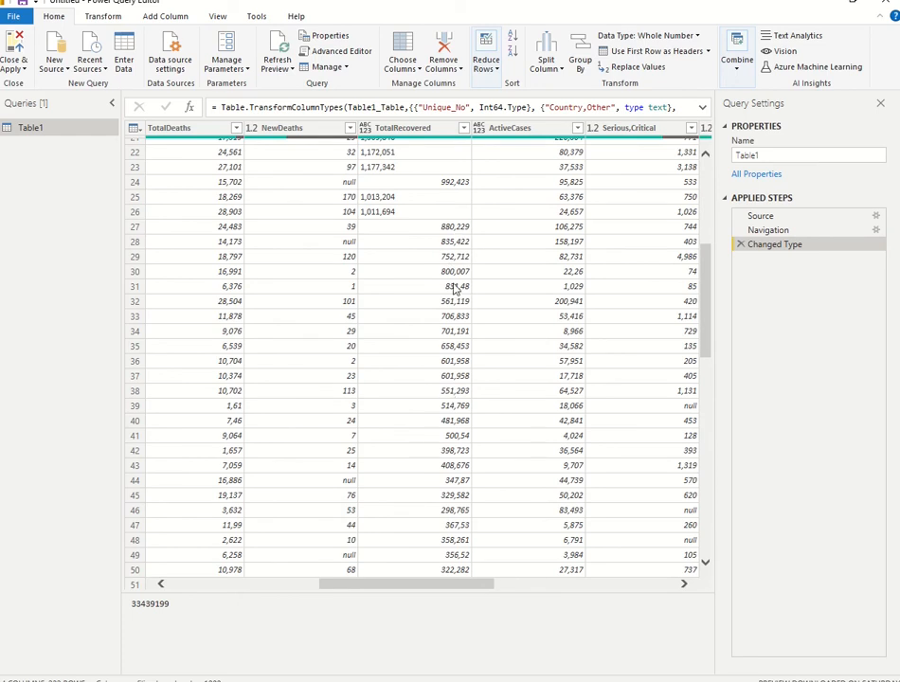
{"action": "scroll", "coordinate": [451, 336], "scroll_direction": "up", "scroll_amount": 7}
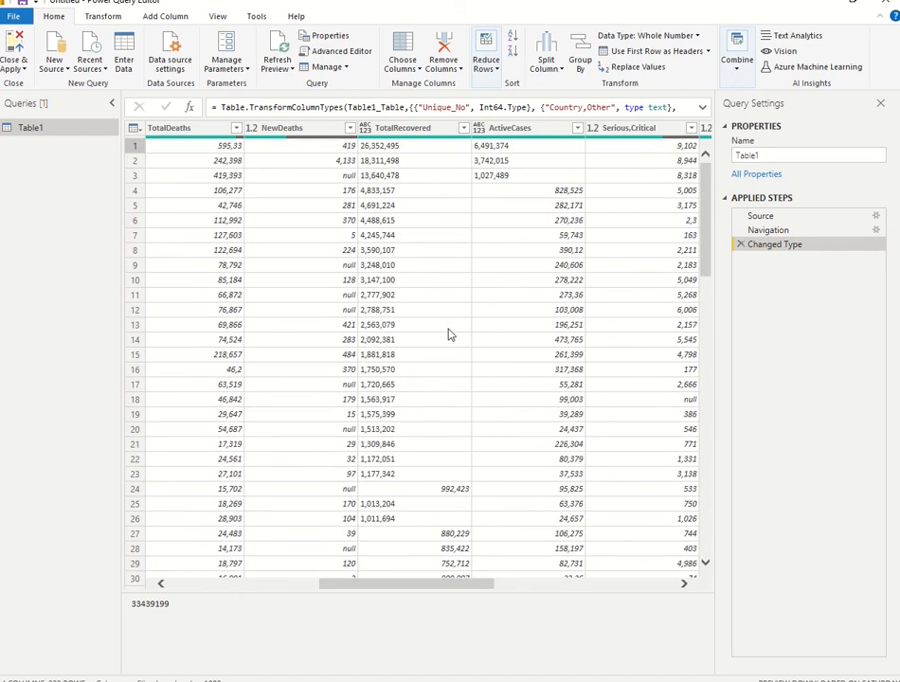
{"action": "left_click", "coordinate": [368, 134]}
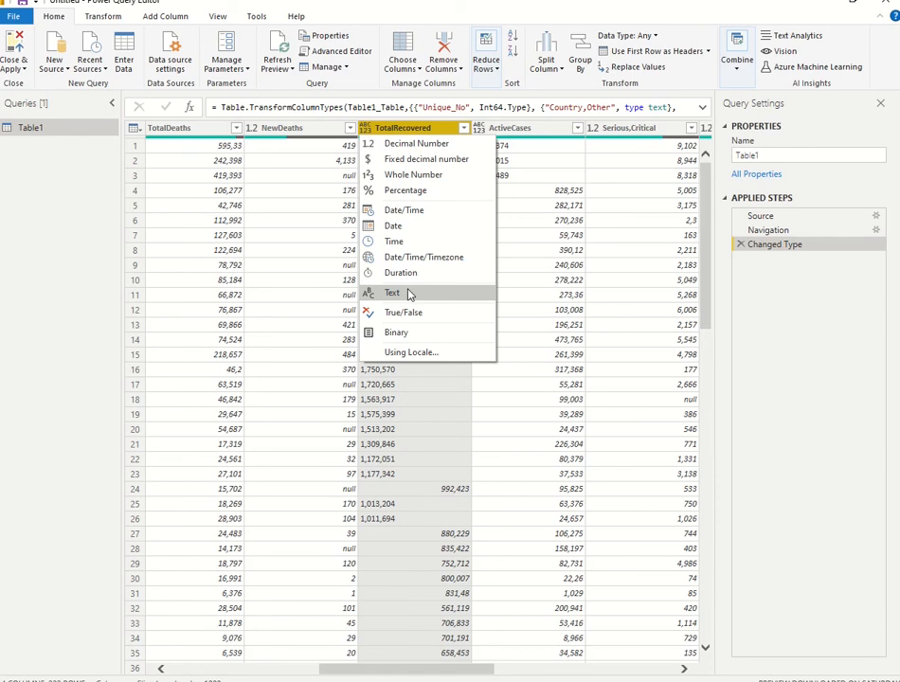
{"action": "left_click", "coordinate": [363, 134]}
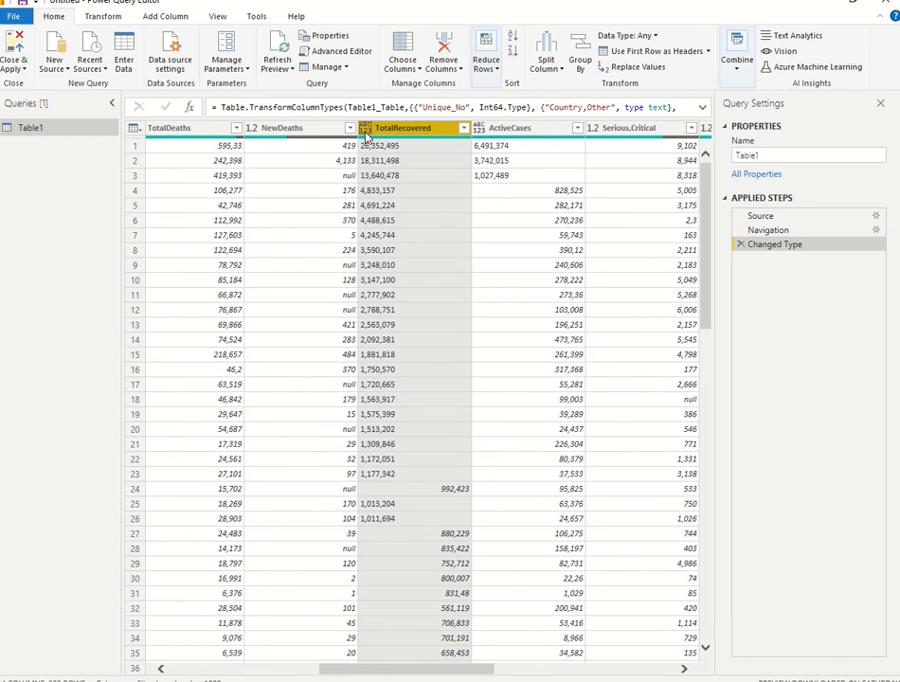
Step: Switch to the LEAF_Data_Covid workbook in Excel and inspect the first TotalRecovered and ActiveCases cells
{"action": "key", "text": "alt+Tab"}
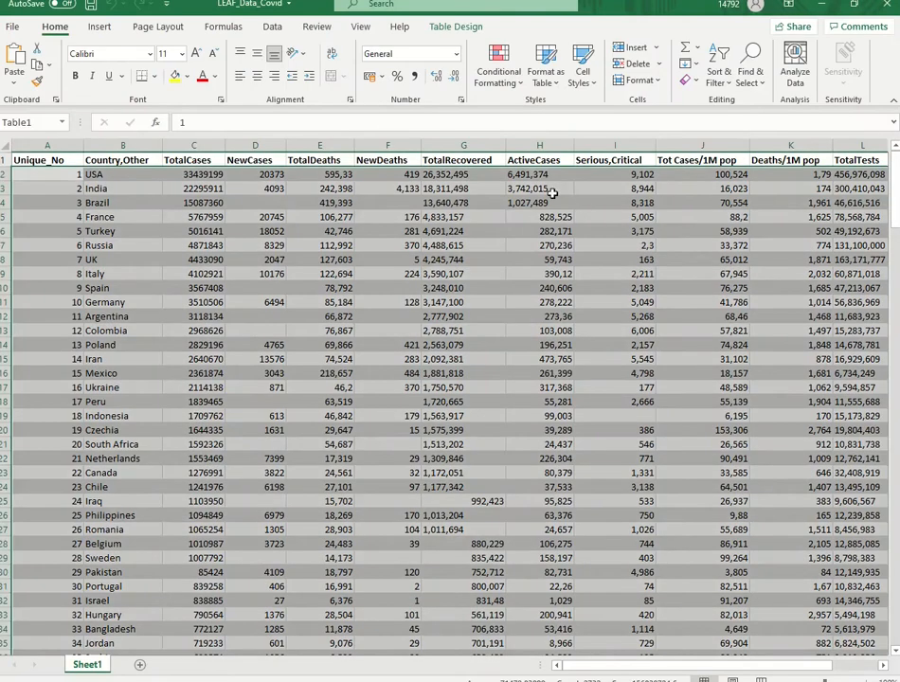
{"action": "left_click", "coordinate": [535, 187]}
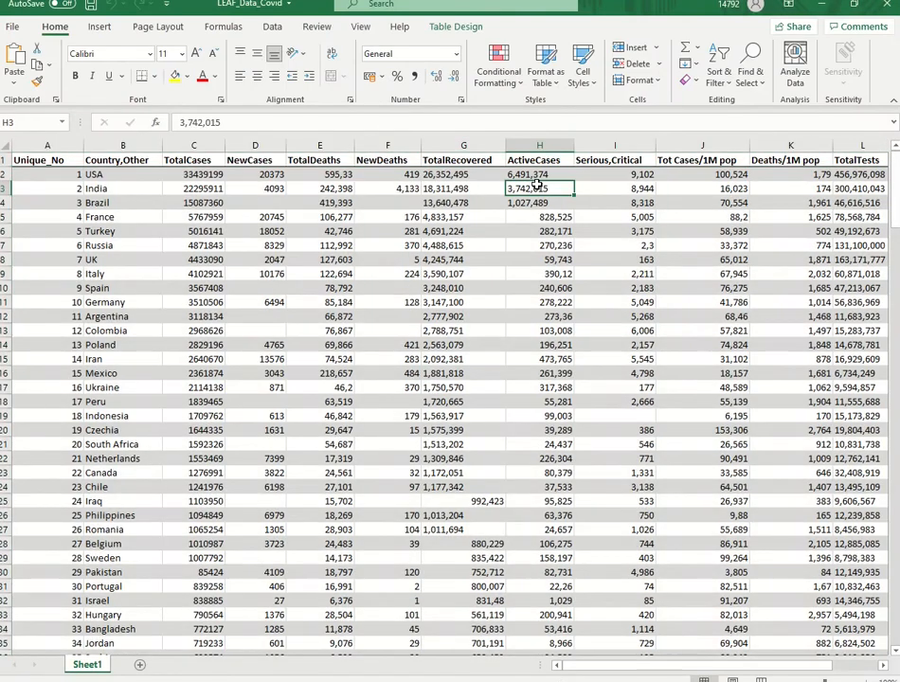
{"action": "key", "text": "Up"}
{"action": "key", "text": "Left"}
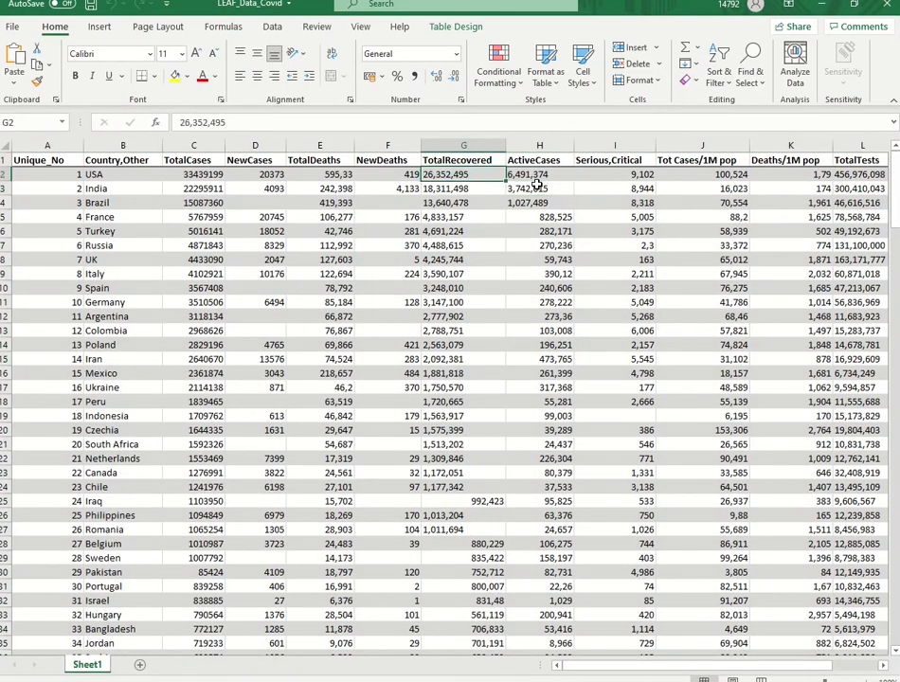
{"action": "key", "text": "Down"}
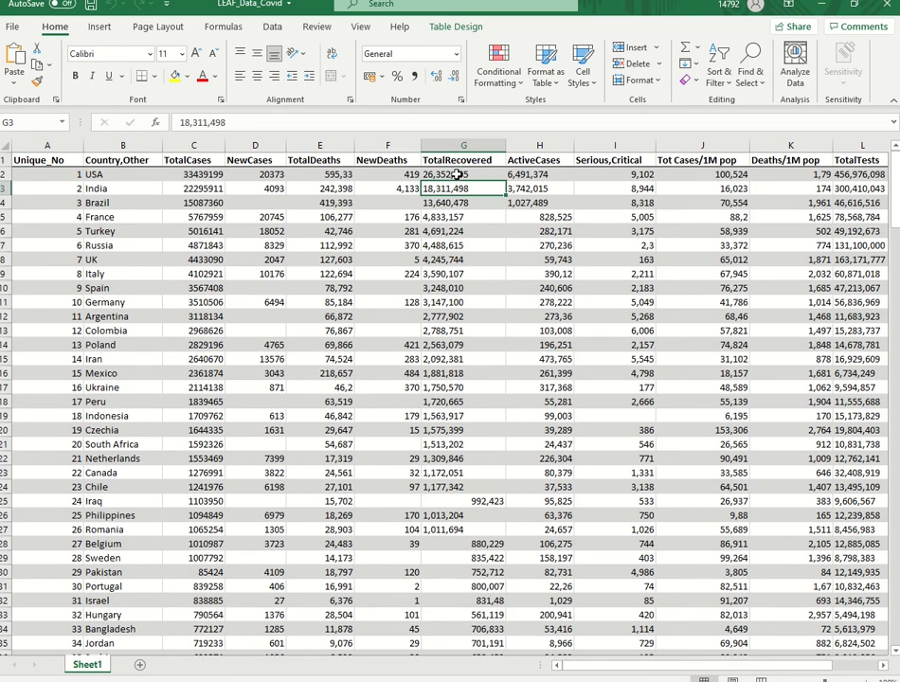
Step: Replace every comma in the TotalRecovered data, from G2 to the last row, with nothing and save the workbook
{"action": "left_click_drag", "start_coordinate": [458, 174], "coordinate": [464, 317]}
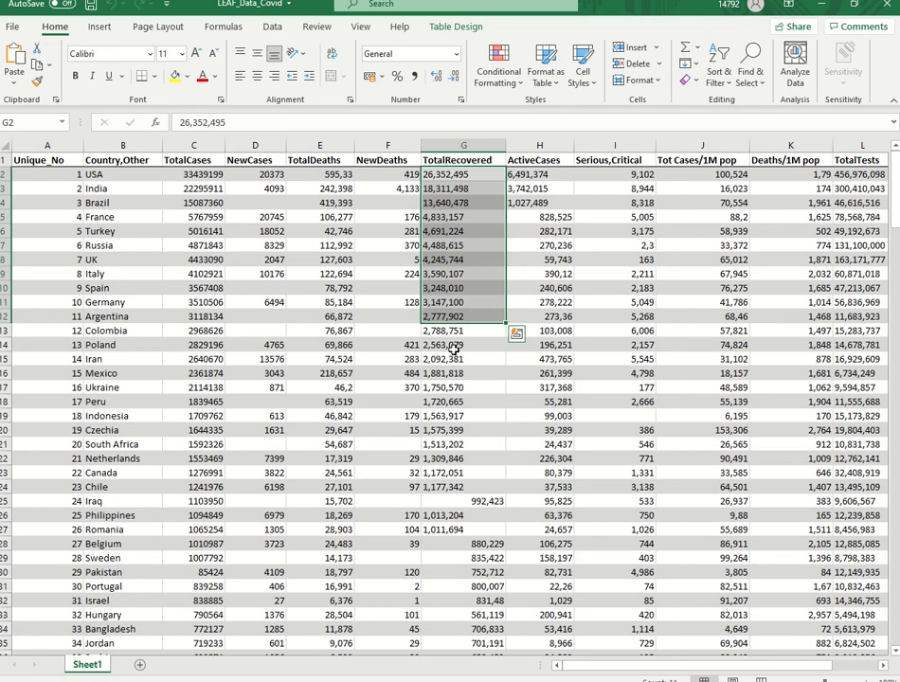
{"action": "key", "text": "ctrl+shift+Down"}
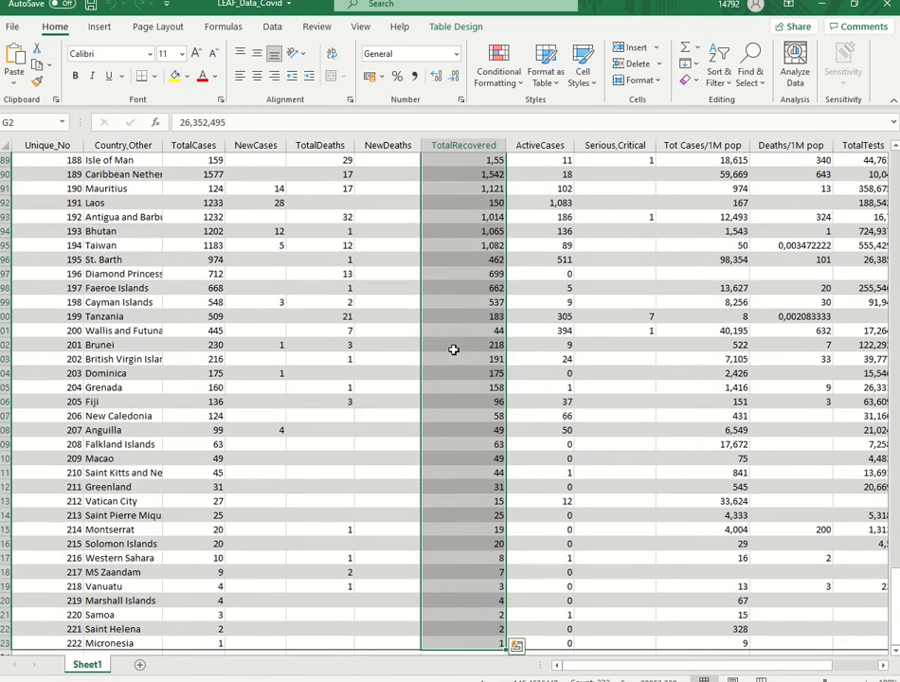
{"action": "key", "text": "ctrl+f"}
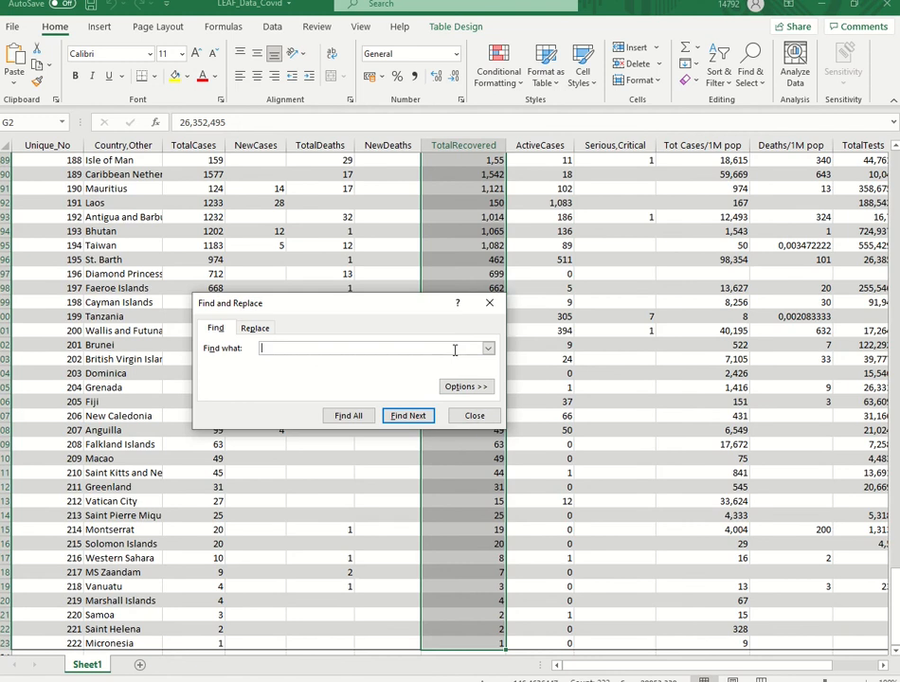
{"action": "type", "text": ","}
{"action": "key", "text": "ctrl+h"}
{"action": "key", "text": "alt+a"}
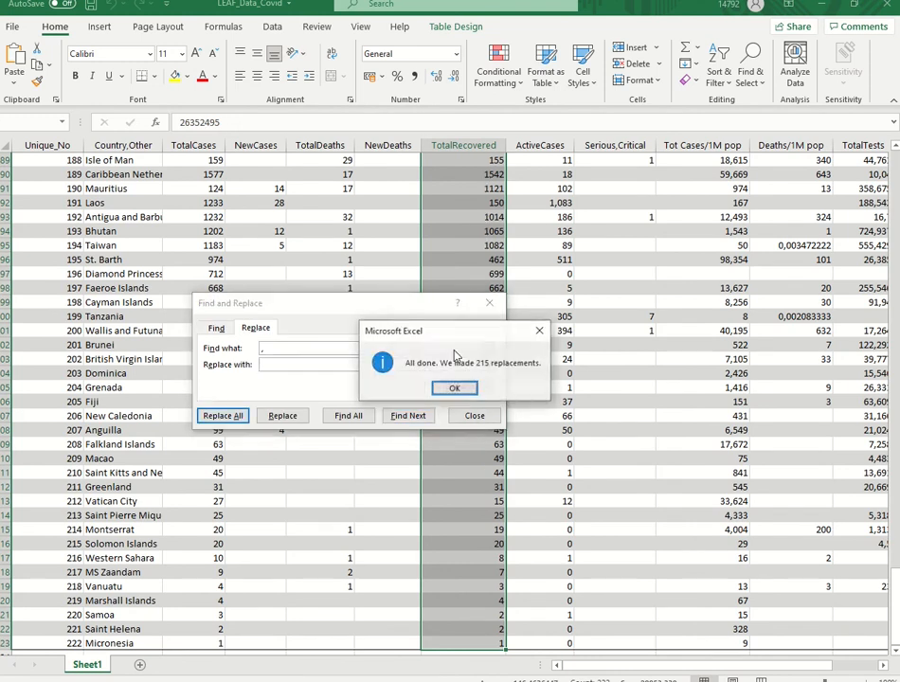
{"action": "key", "text": "Return"}
{"action": "key", "text": "Escape"}
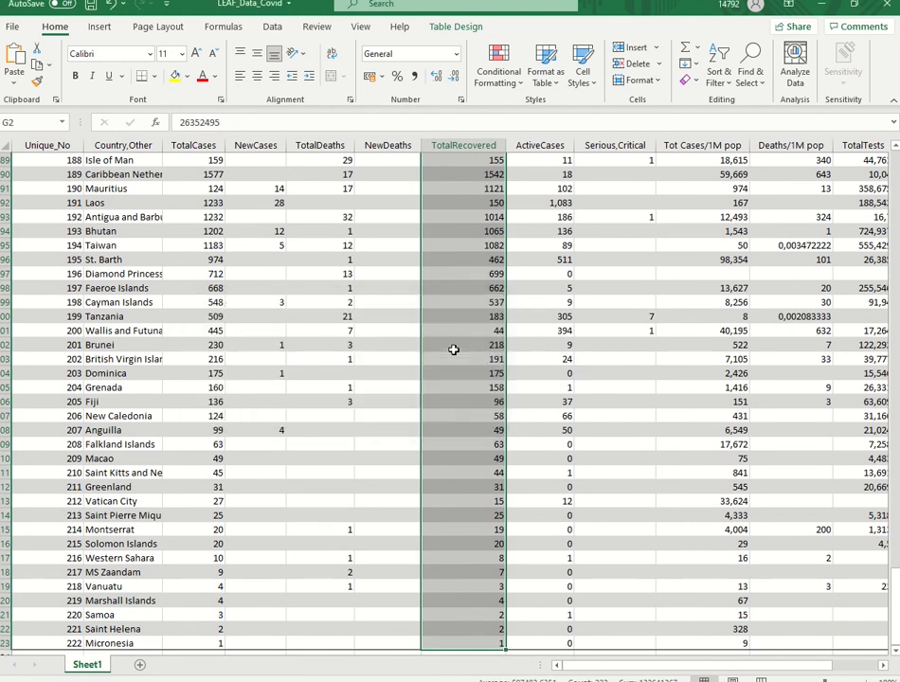
{"action": "scroll", "coordinate": [467, 349], "scroll_direction": "up", "scroll_amount": 20}
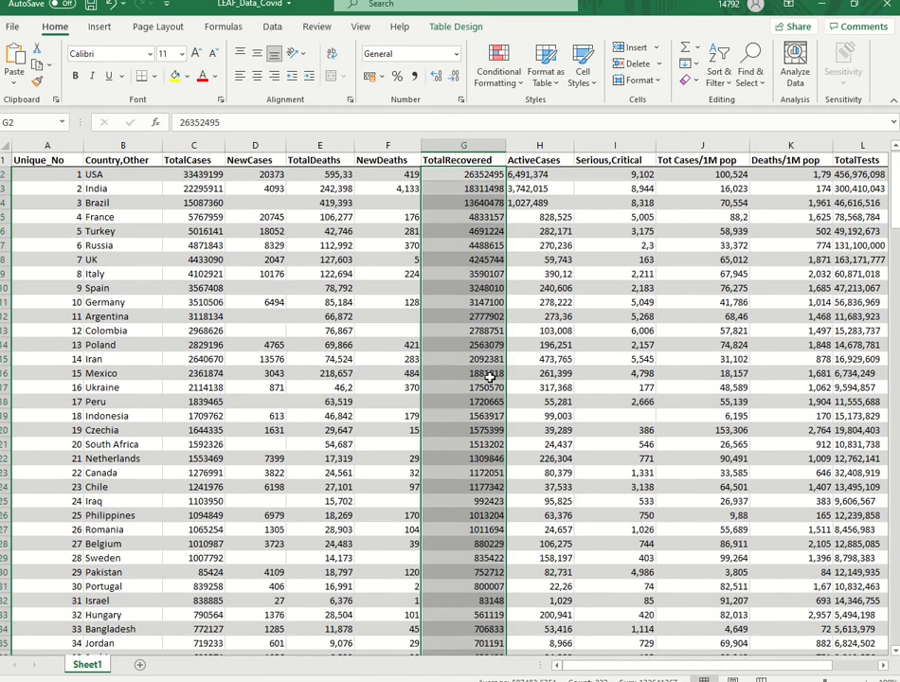
Step: Switch back to the Power Query Editor and refresh the Table1 preview with the edited workbook data
{"action": "key", "text": "alt+Tab"}
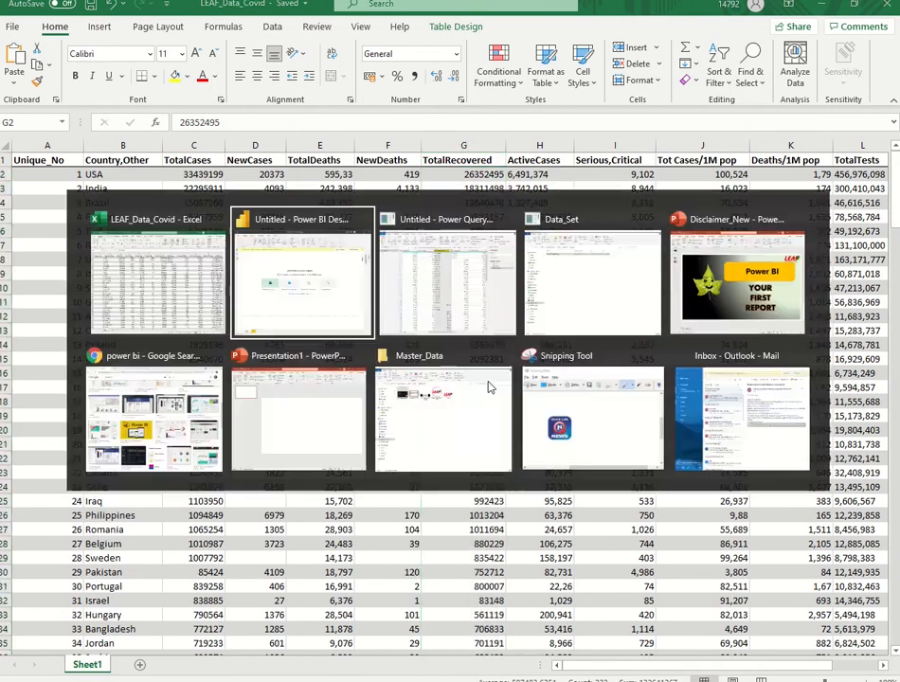
{"action": "key", "text": "alt+Tab"}
{"action": "key", "text": "alt+Tab"}
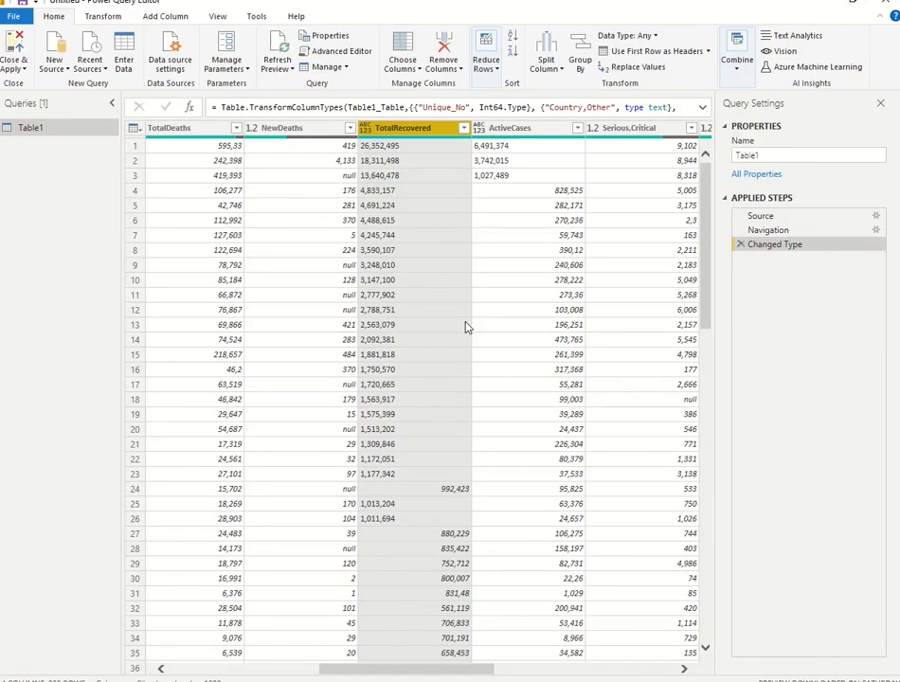
{"action": "left_click", "coordinate": [275, 53]}
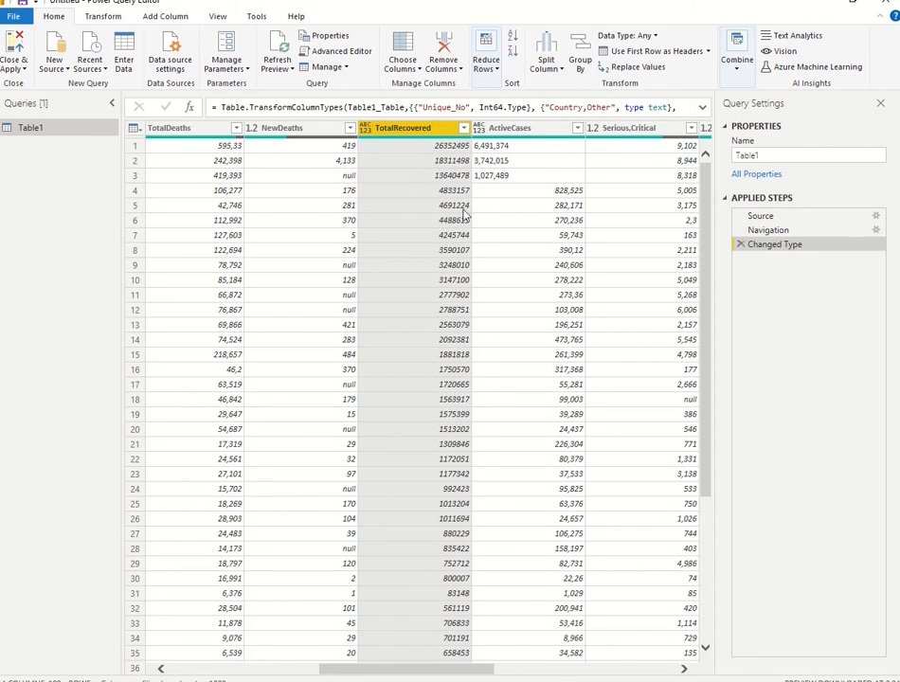
Step: Change the data type of the TotalRecovered and ActiveCases columns to Whole Number
{"action": "left_click", "coordinate": [365, 131]}
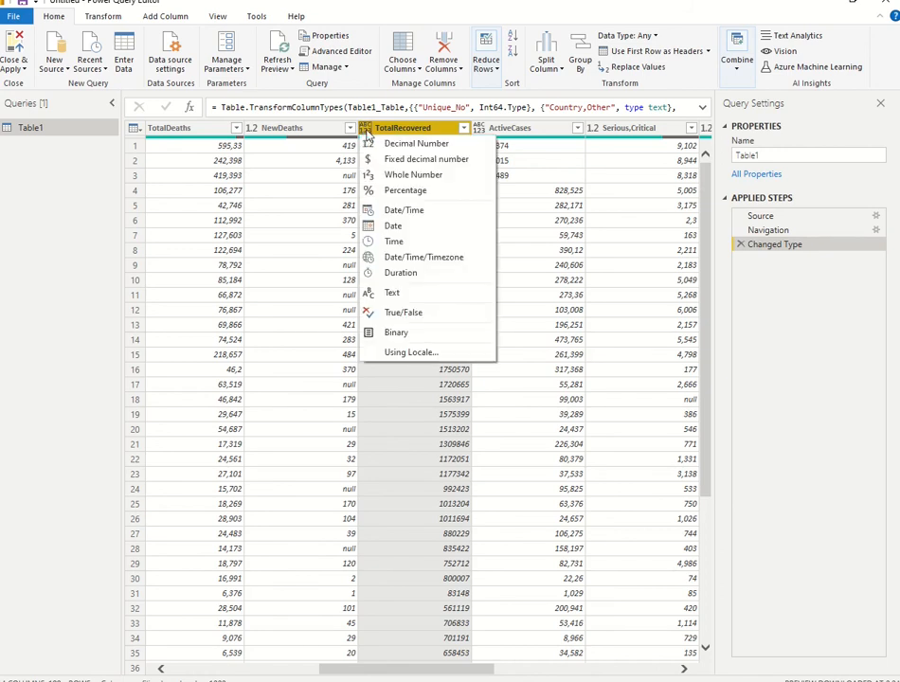
{"action": "left_click", "coordinate": [416, 176]}
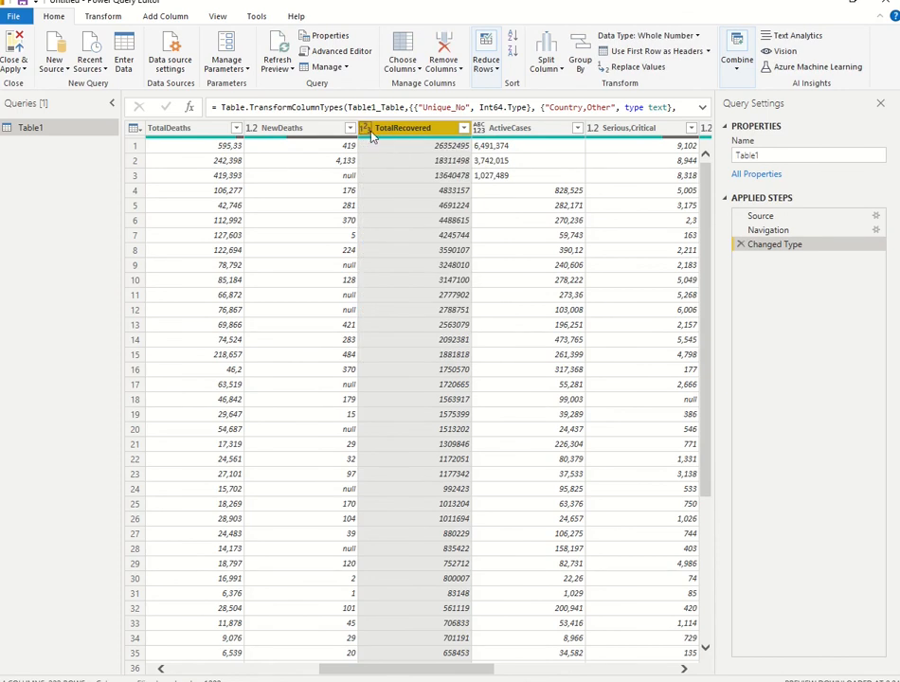
{"action": "left_click", "coordinate": [479, 128]}
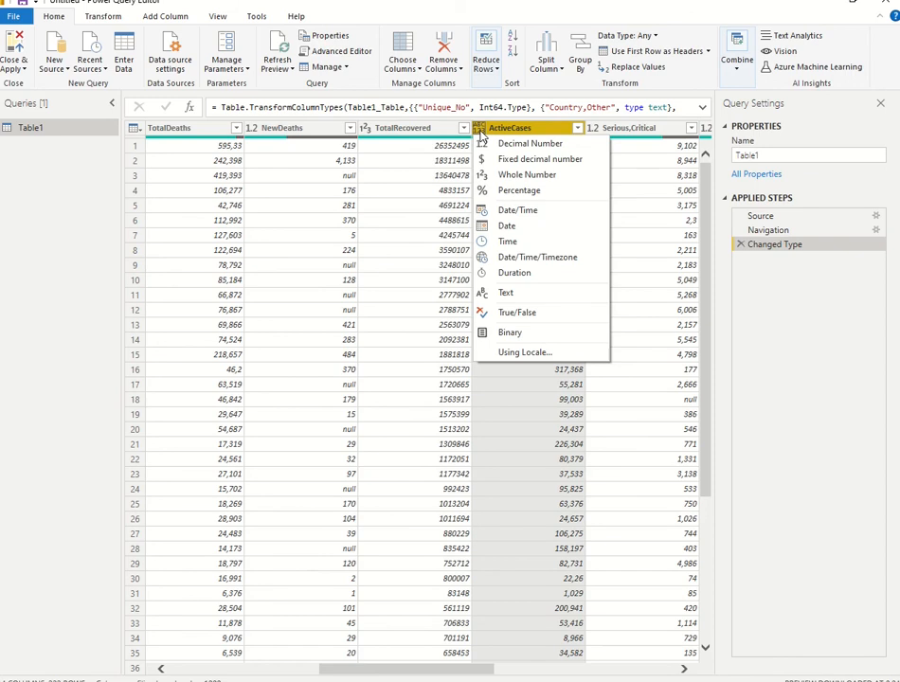
{"action": "left_click", "coordinate": [511, 174]}
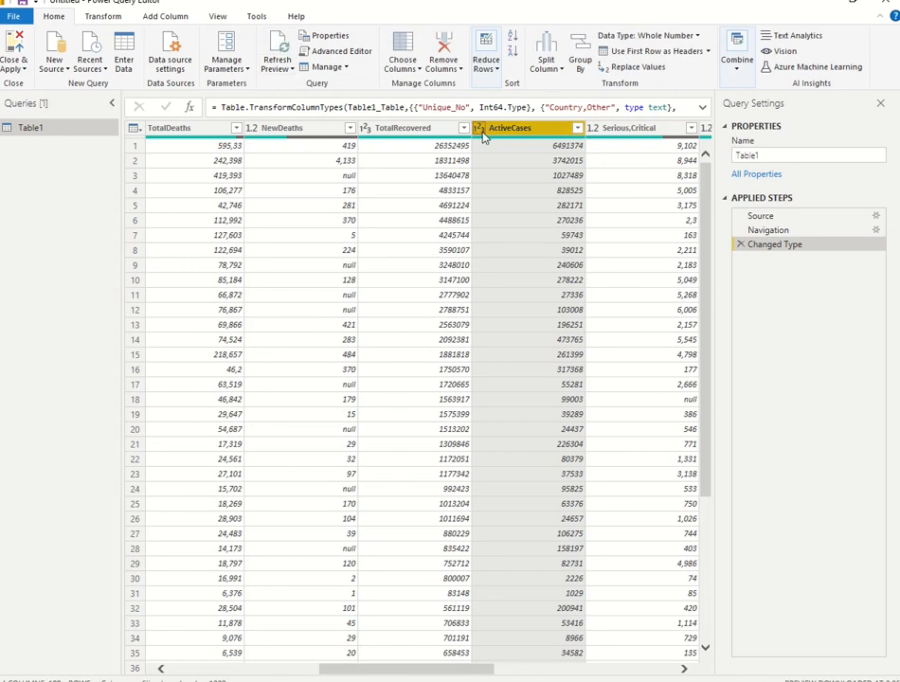
Step: Change the data type of the Tests/1M pop and Population columns to Whole Number
{"action": "left_click", "coordinate": [683, 669]}
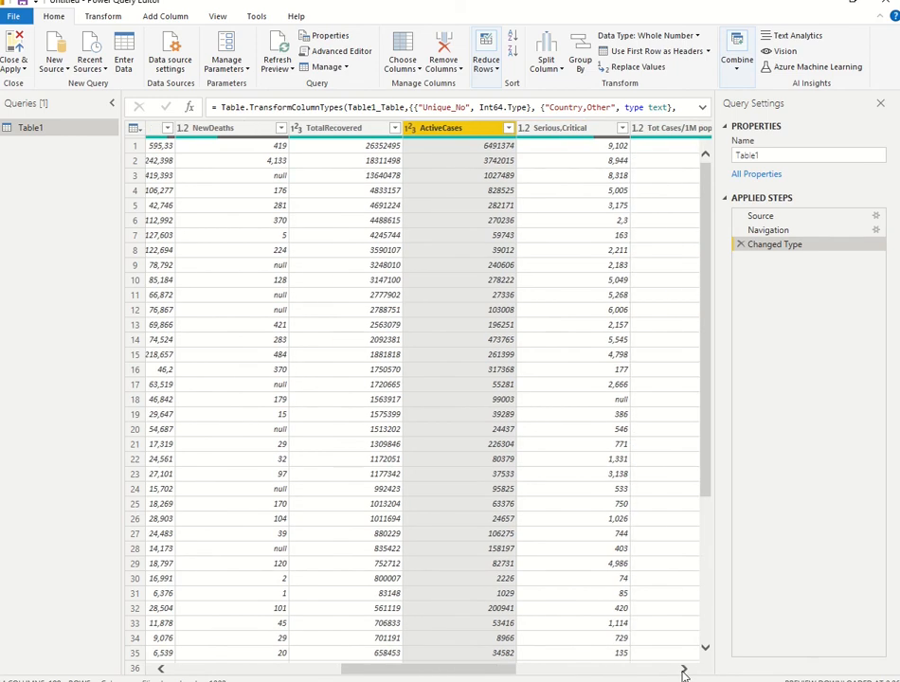
{"action": "left_click", "coordinate": [683, 669]}
{"action": "left_click", "coordinate": [683, 670]}
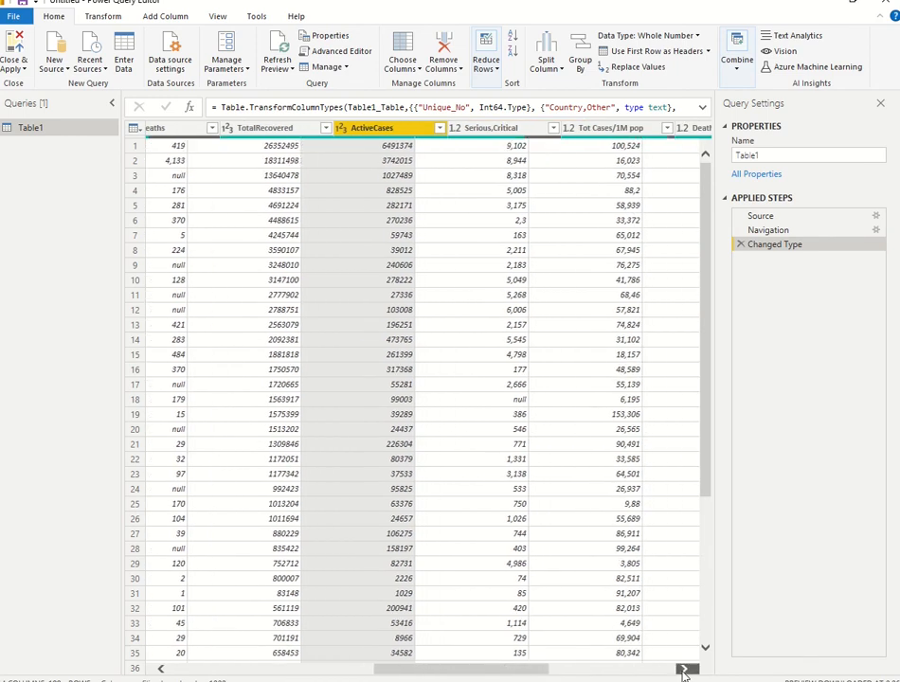
{"action": "left_click_drag", "start_coordinate": [574, 678], "coordinate": [683, 678]}
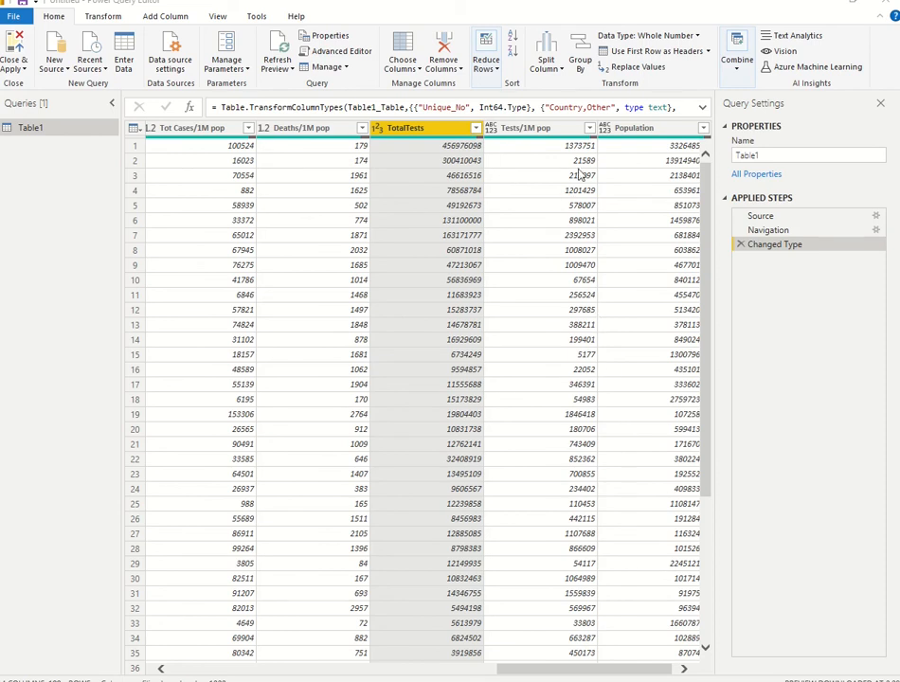
{"action": "left_click", "coordinate": [490, 127]}
{"action": "left_click", "coordinate": [533, 176]}
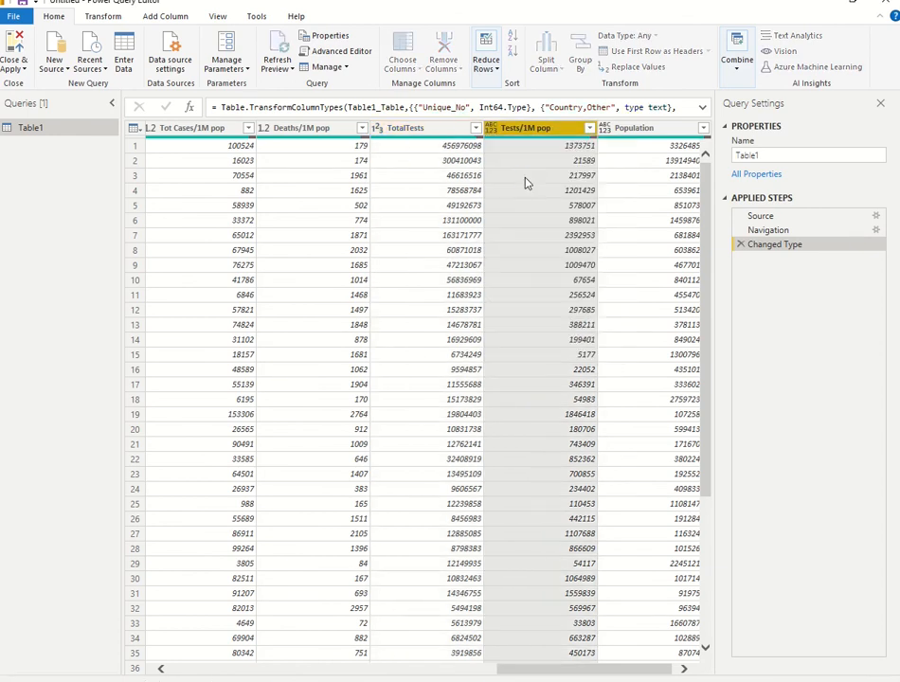
{"action": "left_click", "coordinate": [630, 127]}
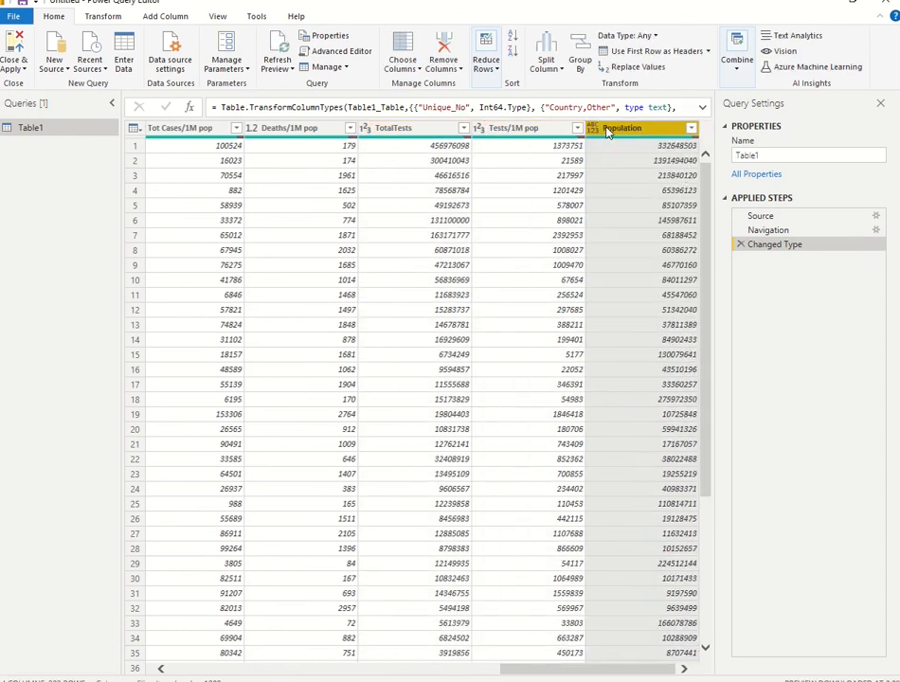
{"action": "left_click", "coordinate": [592, 128]}
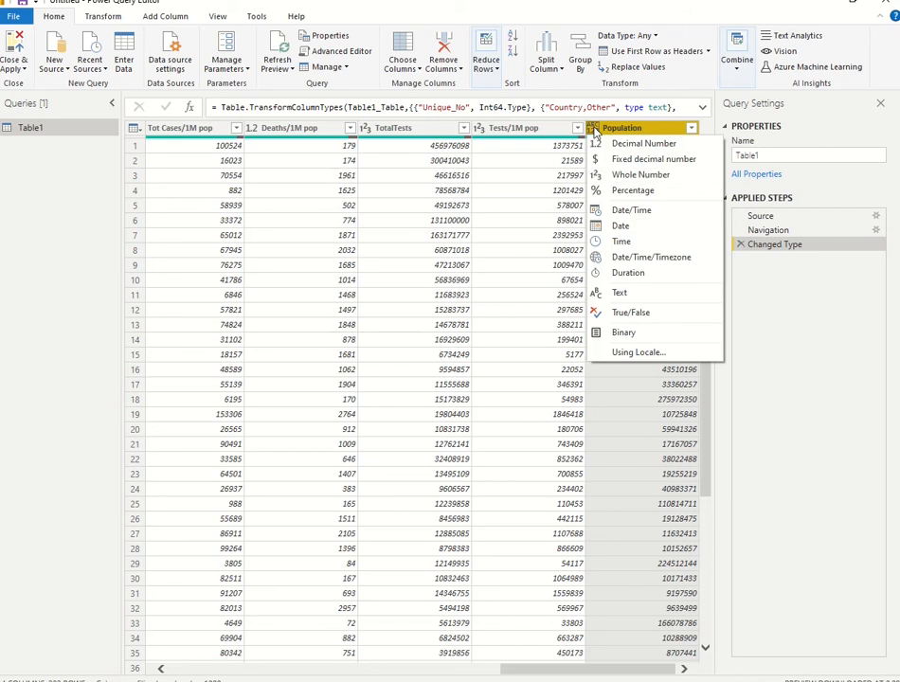
{"action": "left_click", "coordinate": [614, 174]}
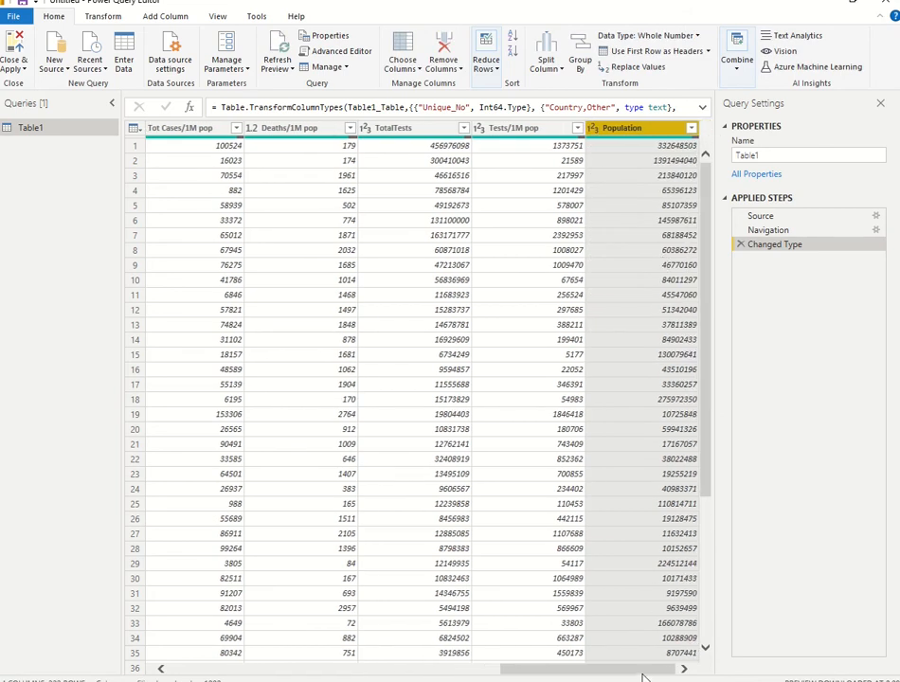
Step: Rename the query to Covid_Data, then close the Power Query Editor and apply the changes to the report
{"action": "left_click_drag", "start_coordinate": [642, 675], "coordinate": [574, 669]}
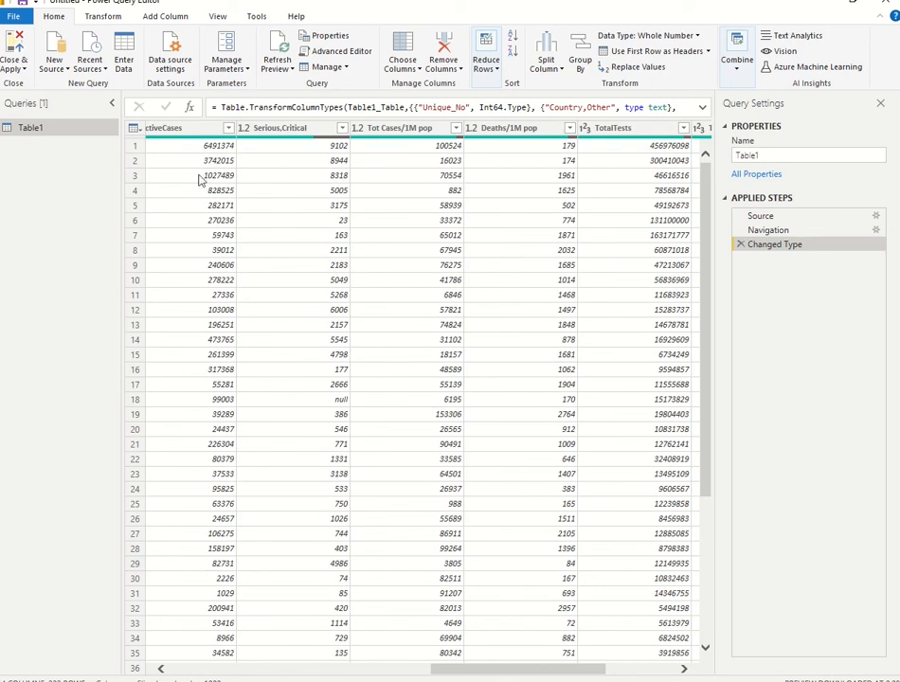
{"action": "left_click_drag", "start_coordinate": [766, 156], "coordinate": [729, 154]}
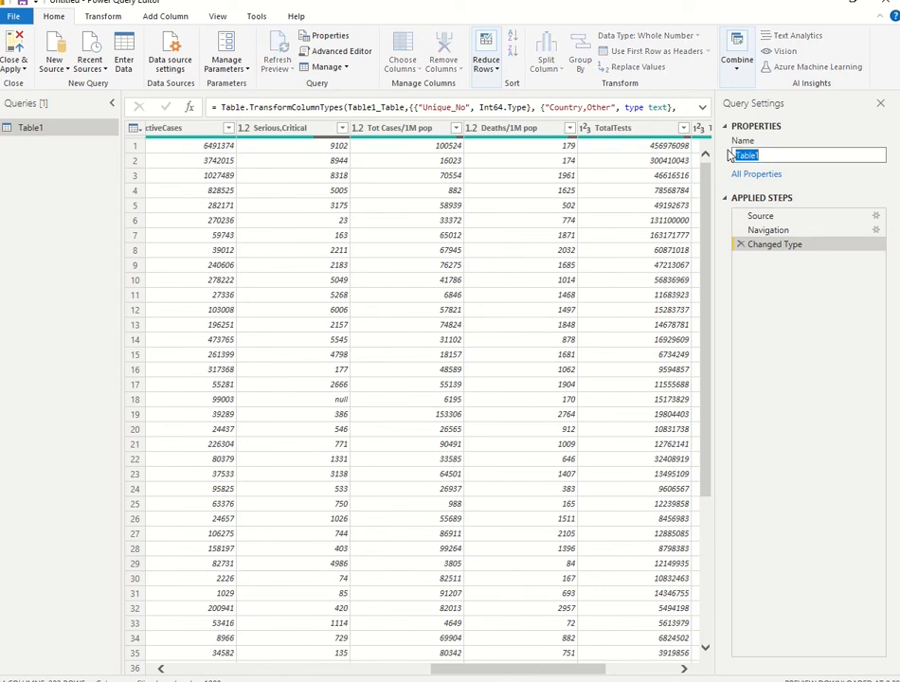
{"action": "type", "text": "Covid_Data"}
{"action": "key", "text": "Return"}
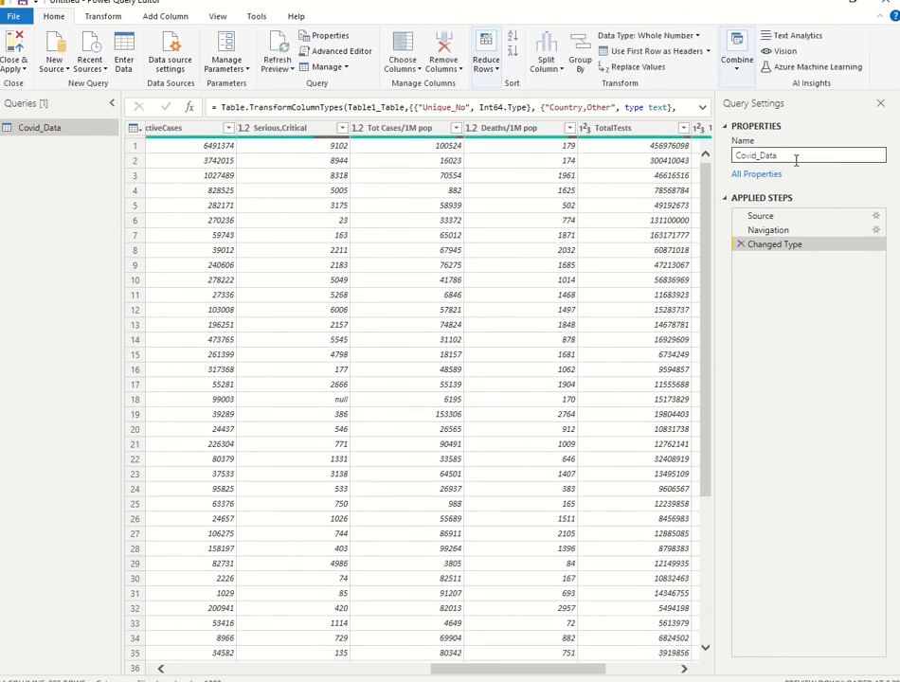
{"action": "left_click", "coordinate": [15, 47]}
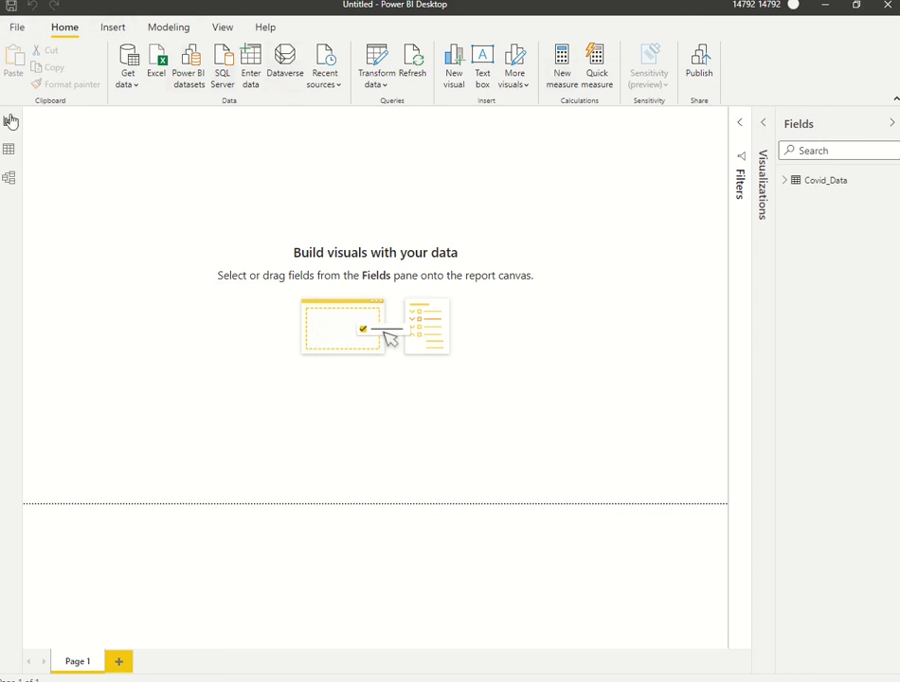
Step: Add a table visual to Page 1, move it away from the page corner, and add ActiveCases to its values
{"action": "left_click", "coordinate": [759, 126]}
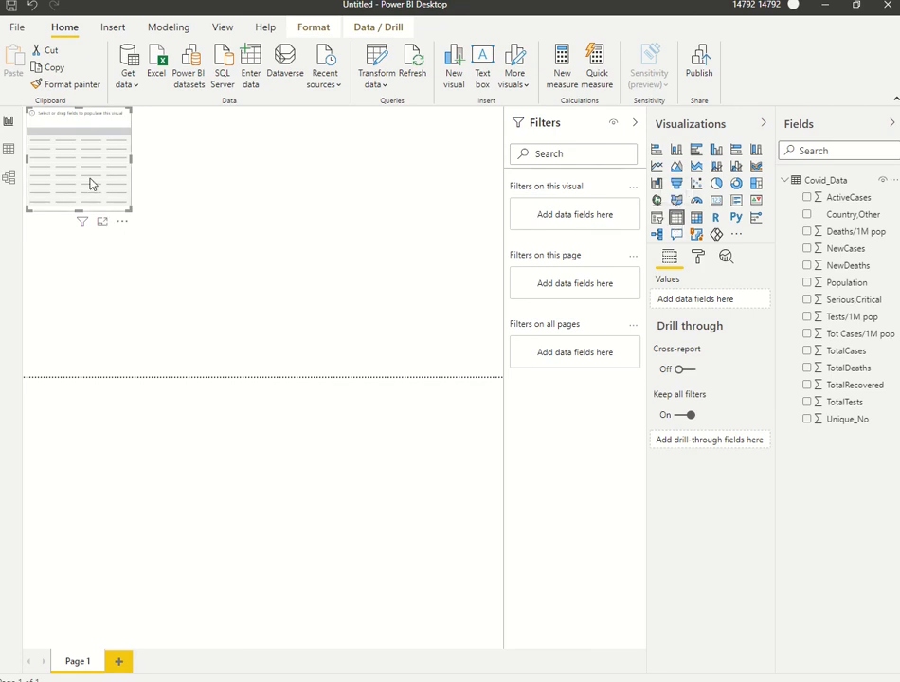
{"action": "left_click_drag", "start_coordinate": [90, 183], "coordinate": [164, 273]}
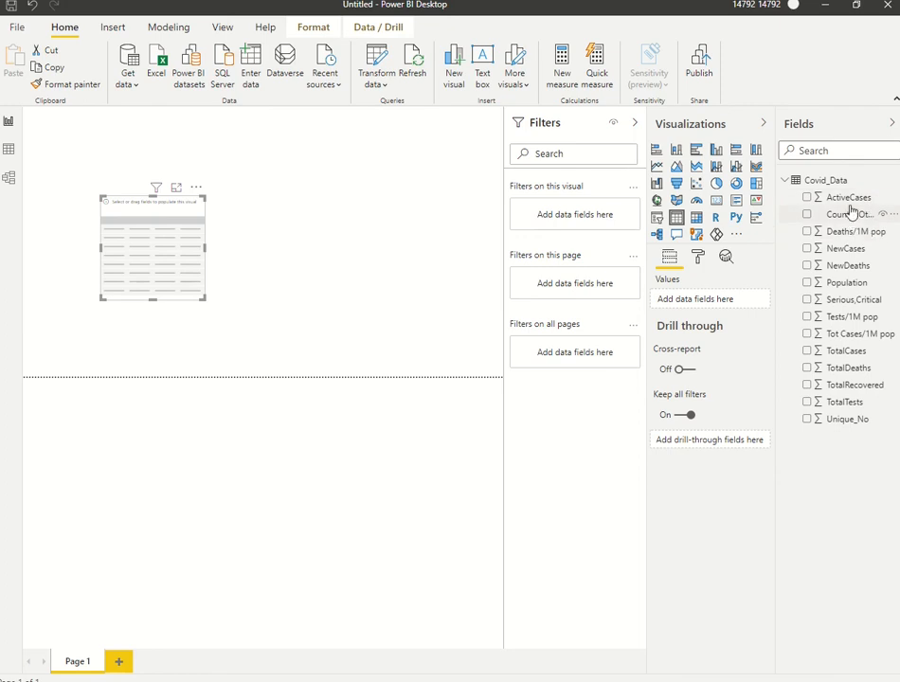
{"action": "left_click_drag", "start_coordinate": [829, 199], "coordinate": [712, 302]}
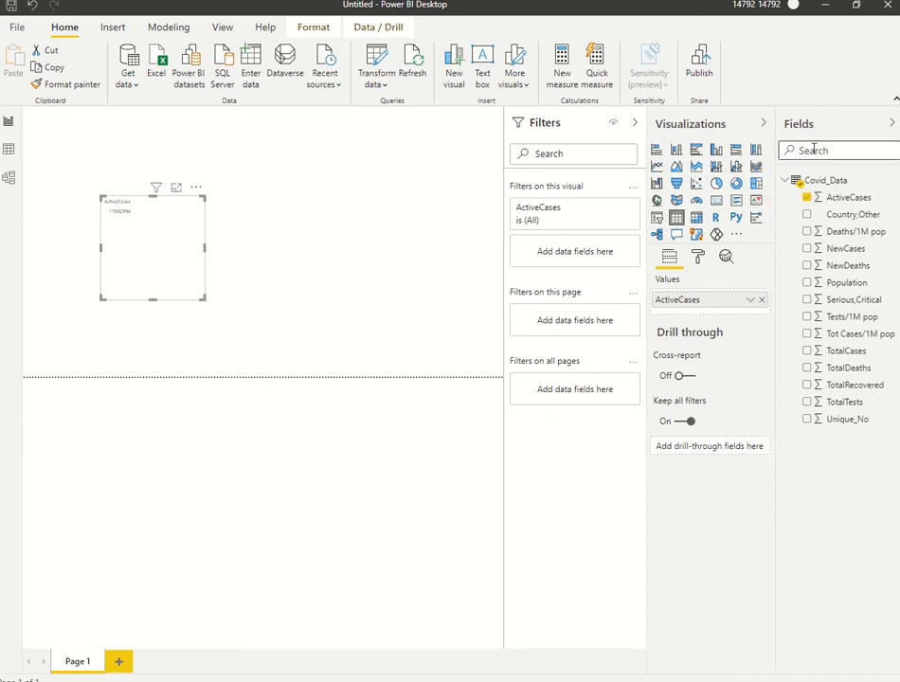
Step: Search the fields for "new" and add NewCases and NewDeaths to the table below ActiveCases
{"action": "left_click", "coordinate": [812, 150]}
{"action": "type", "text": "new"}
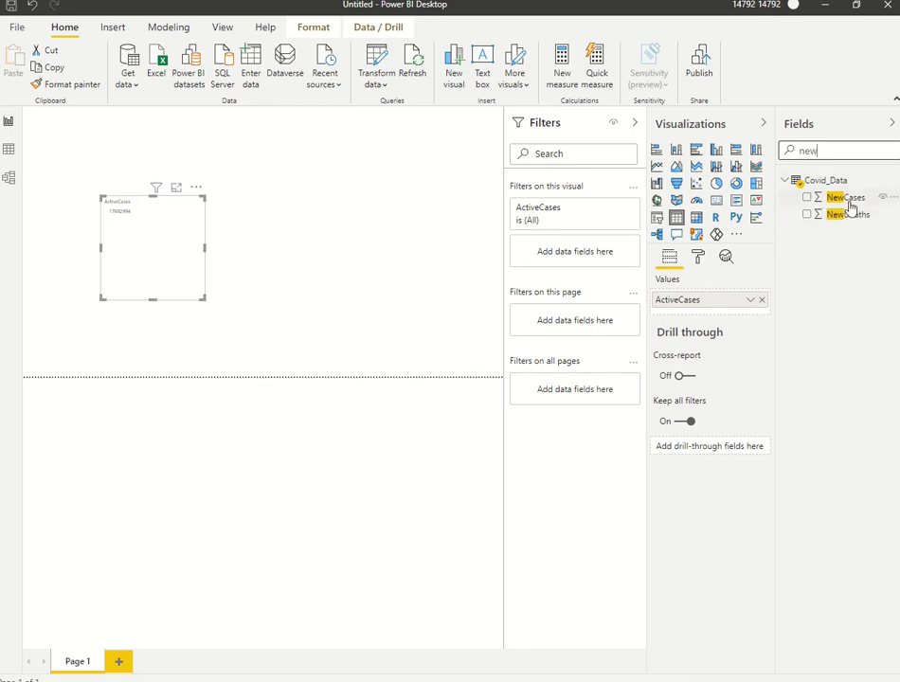
{"action": "left_click_drag", "start_coordinate": [847, 205], "coordinate": [727, 311]}
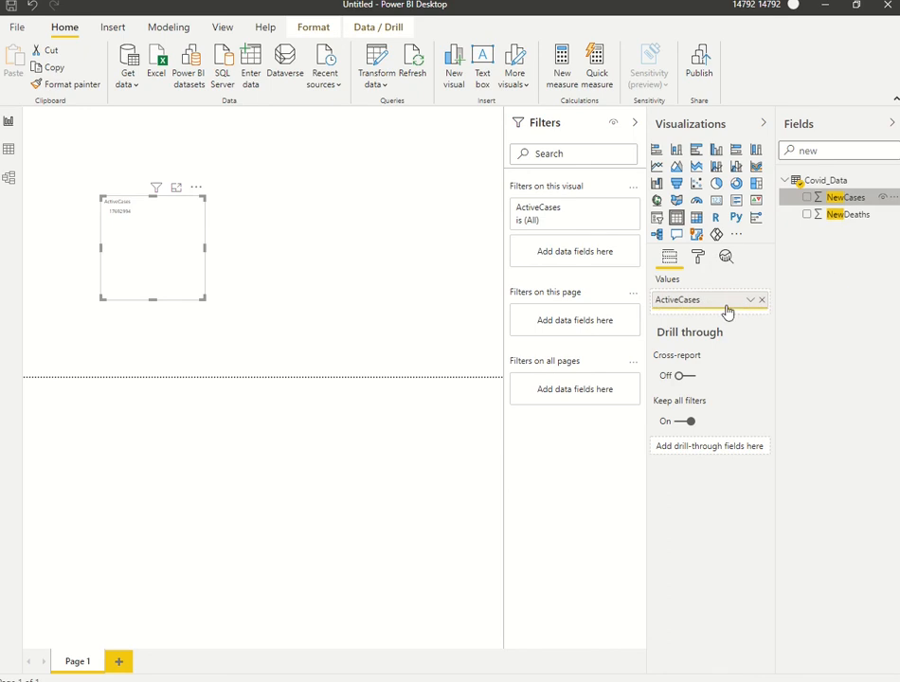
{"action": "left_click_drag", "start_coordinate": [814, 216], "coordinate": [733, 327]}
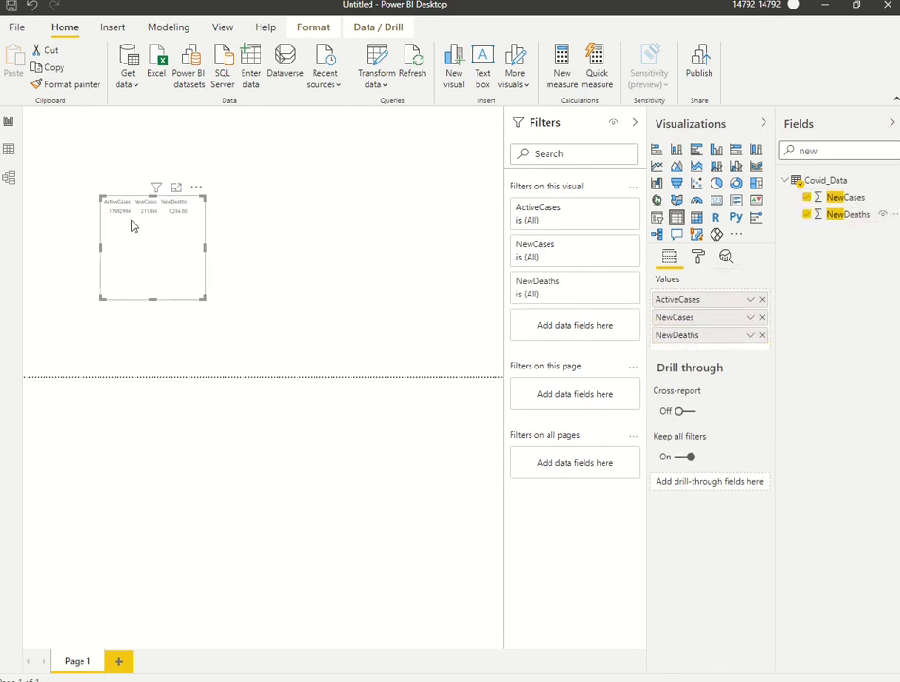
Step: Collapse the side panes to enlarge the canvas and examine the table's ActiveCases, NewCases and NewDeaths values
{"action": "left_click", "coordinate": [634, 123]}
{"action": "left_click", "coordinate": [764, 124]}
{"action": "left_click", "coordinate": [892, 124]}
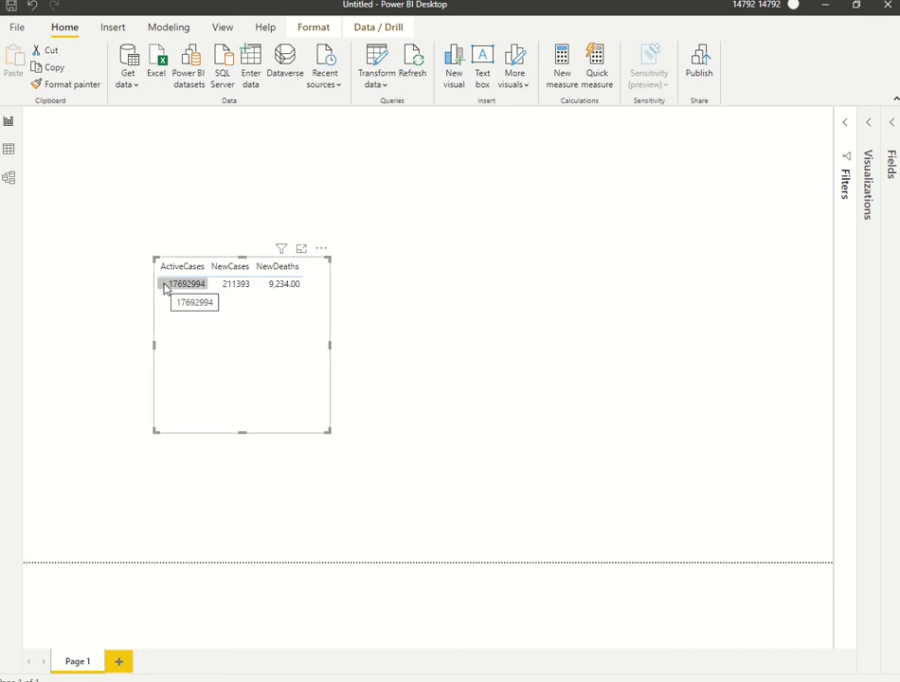
Step: Set ActiveCases, NewCases and NewDeaths in the table to Don't summarize
{"action": "left_click", "coordinate": [891, 127]}
{"action": "left_click", "coordinate": [763, 190]}
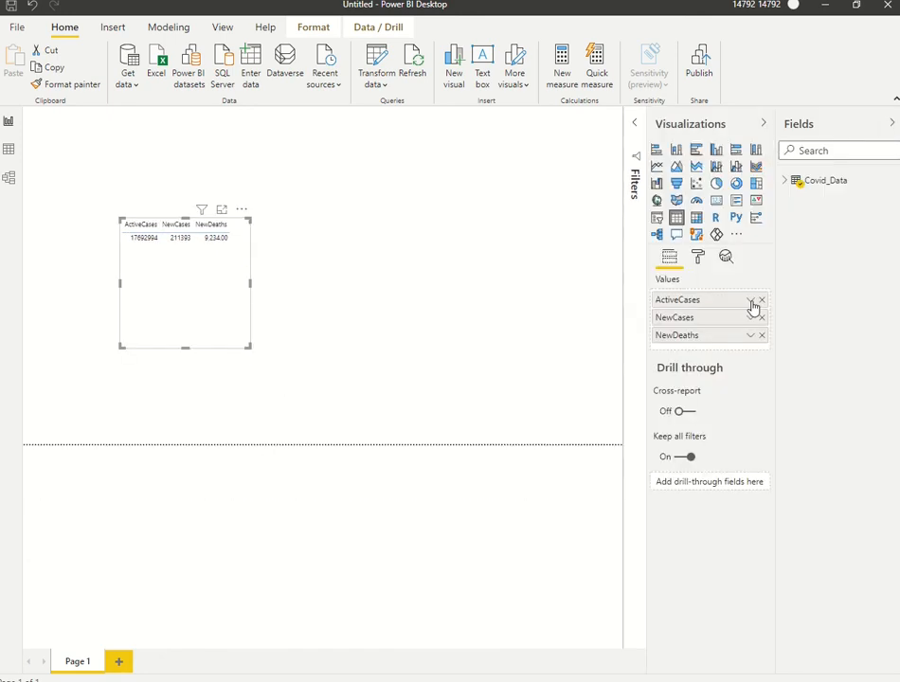
{"action": "left_click", "coordinate": [751, 301]}
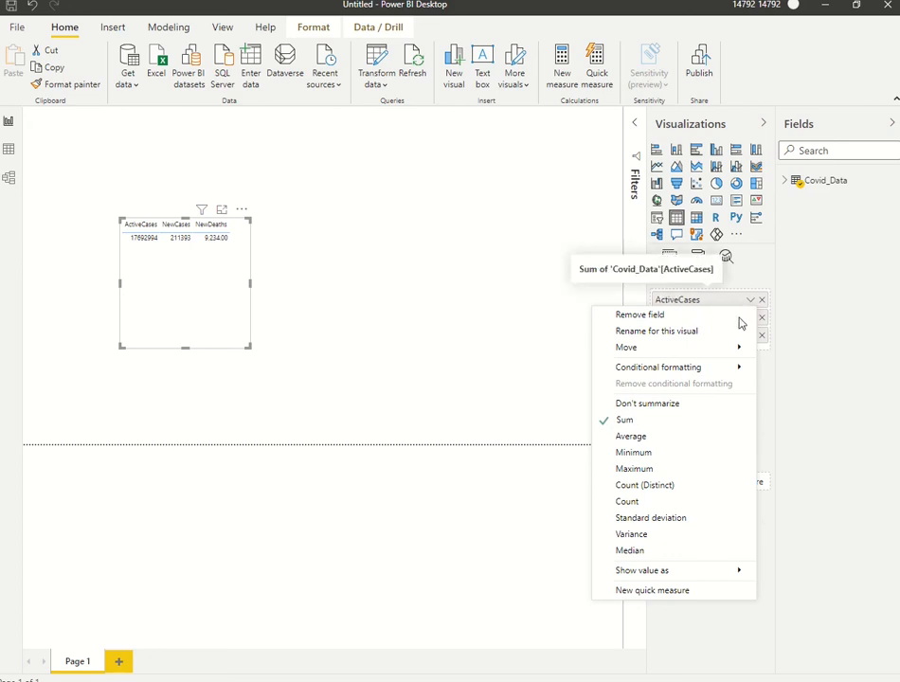
{"action": "left_click", "coordinate": [651, 407]}
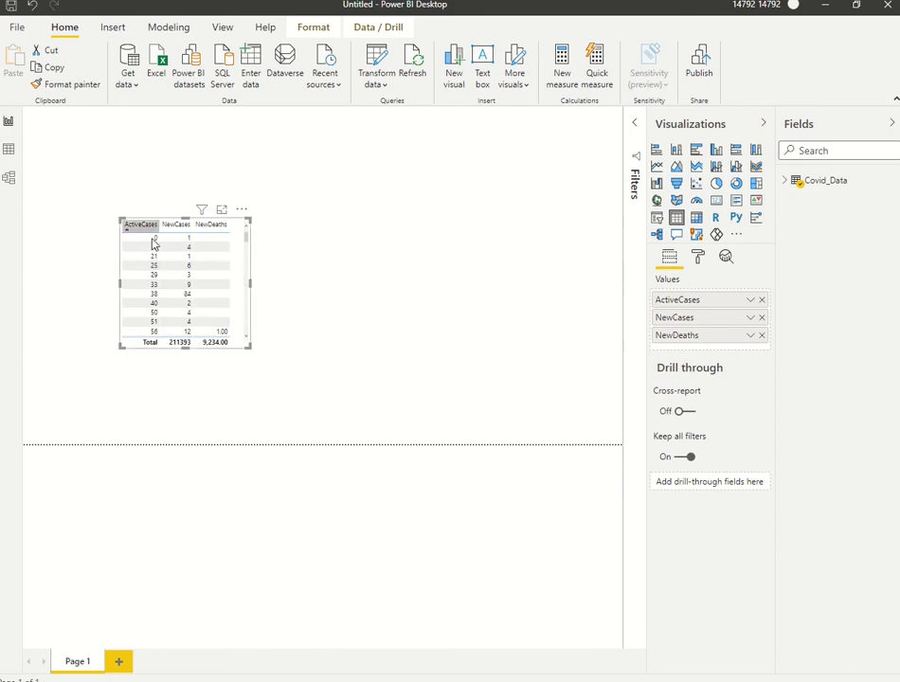
{"action": "left_click", "coordinate": [751, 319]}
{"action": "mouse_move", "coordinate": [670, 392]}
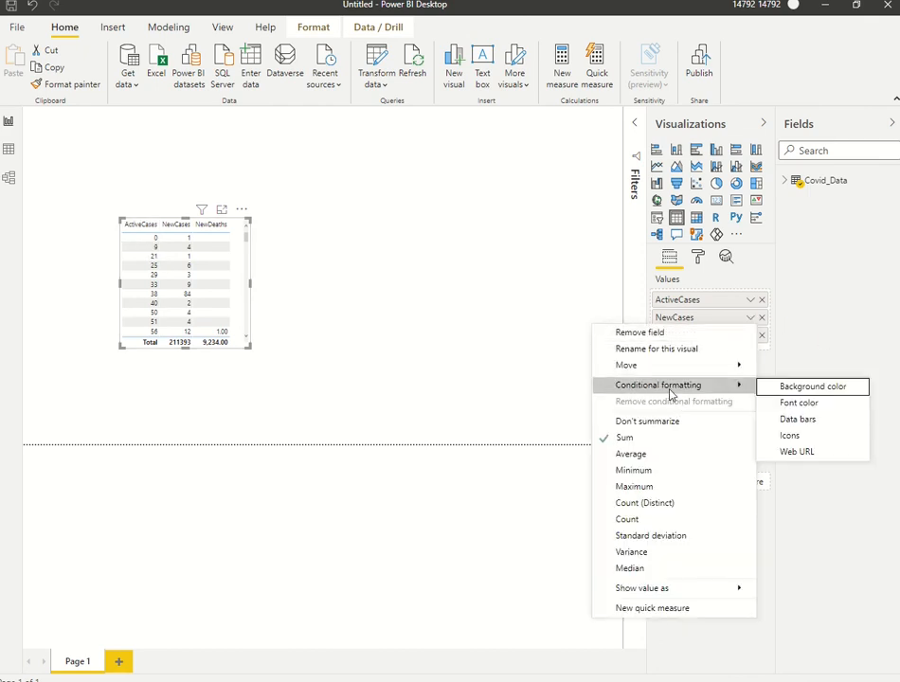
{"action": "left_click", "coordinate": [665, 420]}
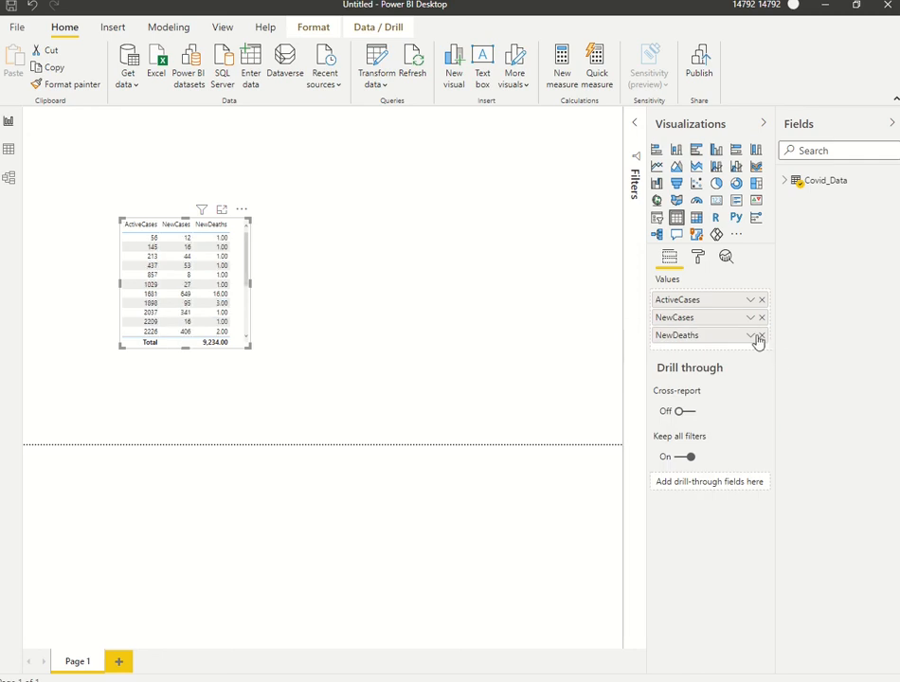
{"action": "left_click", "coordinate": [753, 338]}
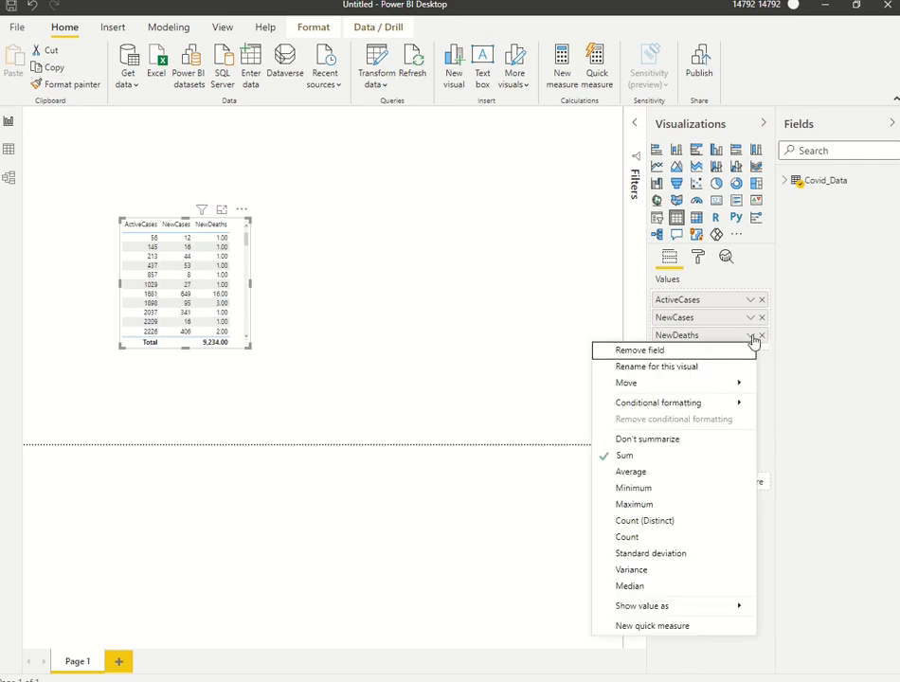
{"action": "left_click", "coordinate": [666, 441]}
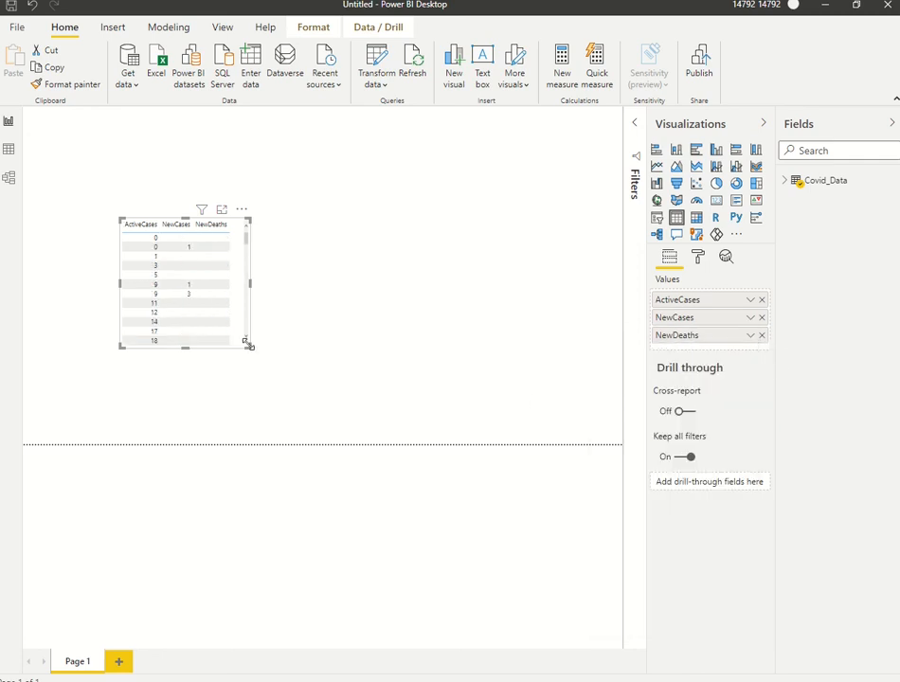
Step: Enlarge the table visual and add Country,Other as its first column, ahead of ActiveCases
{"action": "left_click_drag", "start_coordinate": [249, 345], "coordinate": [375, 402]}
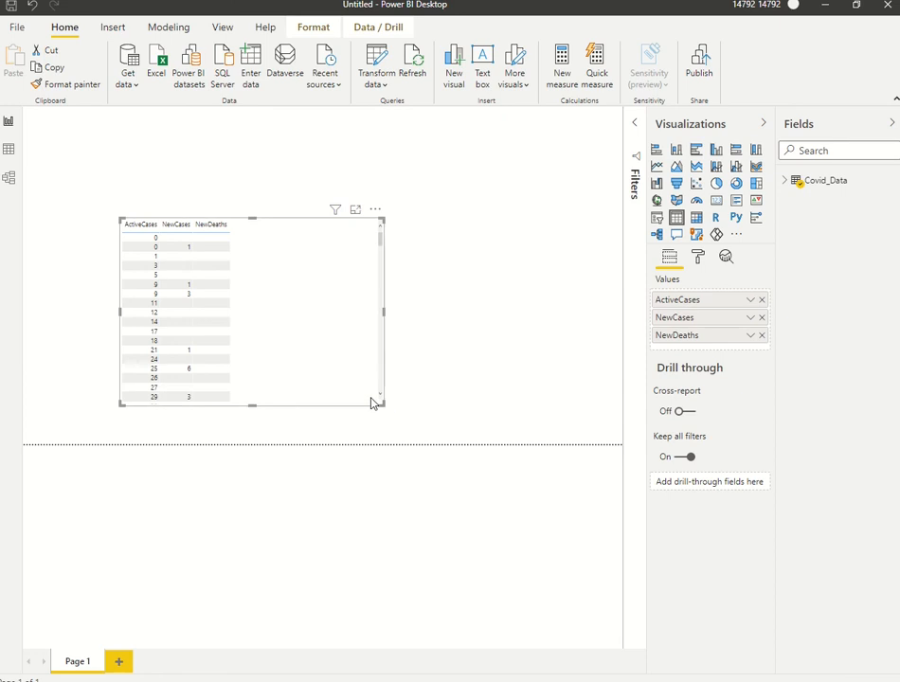
{"action": "left_click", "coordinate": [785, 181]}
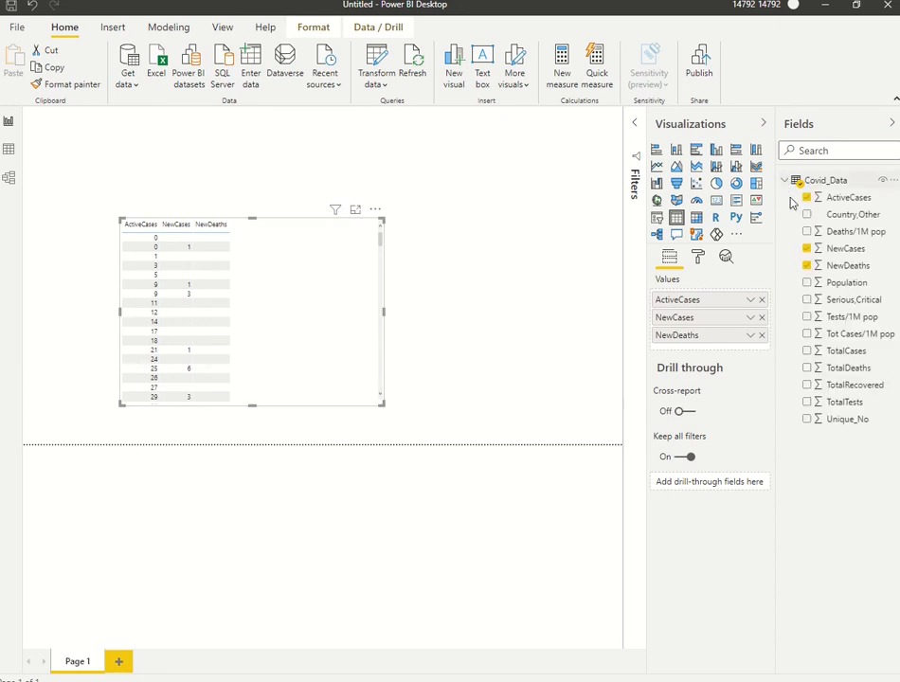
{"action": "left_click_drag", "start_coordinate": [834, 215], "coordinate": [702, 297]}
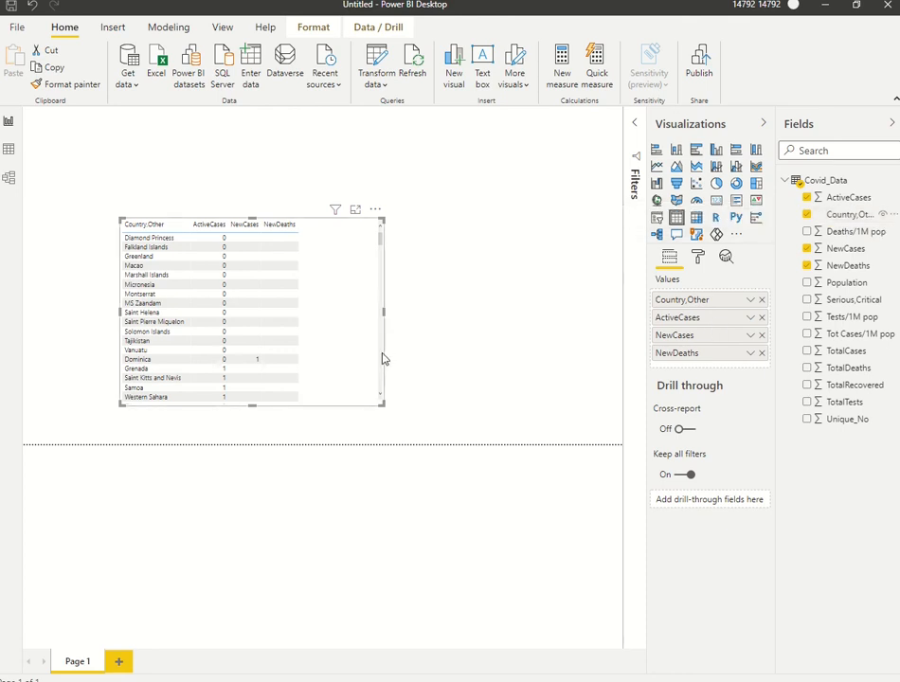
Step: Move the table visual higher on the page and make it taller and narrower, ending just above the page's lower edge
{"action": "left_click_drag", "start_coordinate": [381, 400], "coordinate": [363, 438]}
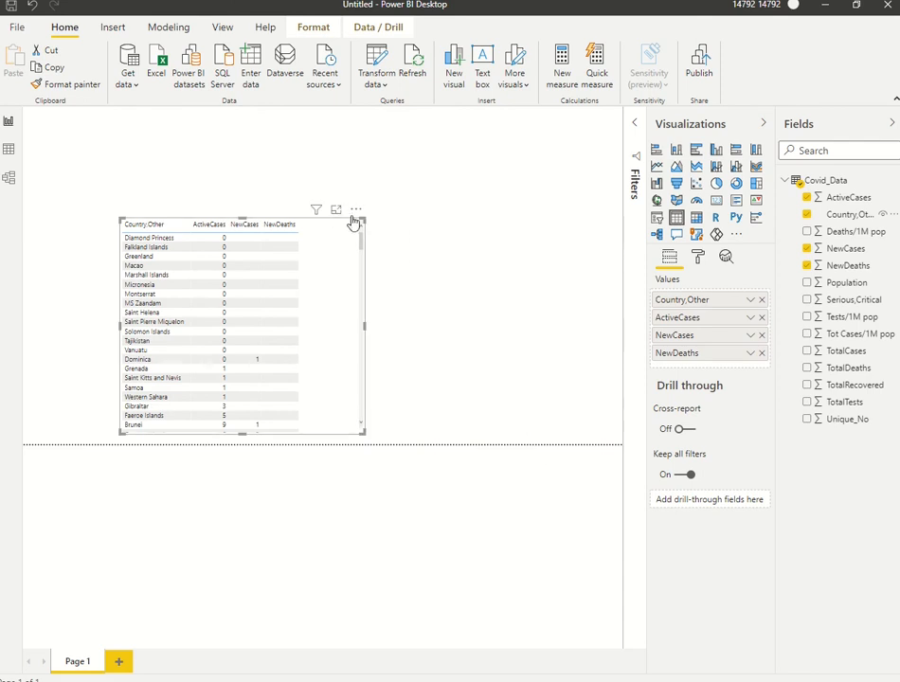
{"action": "left_click_drag", "start_coordinate": [356, 214], "coordinate": [373, 161]}
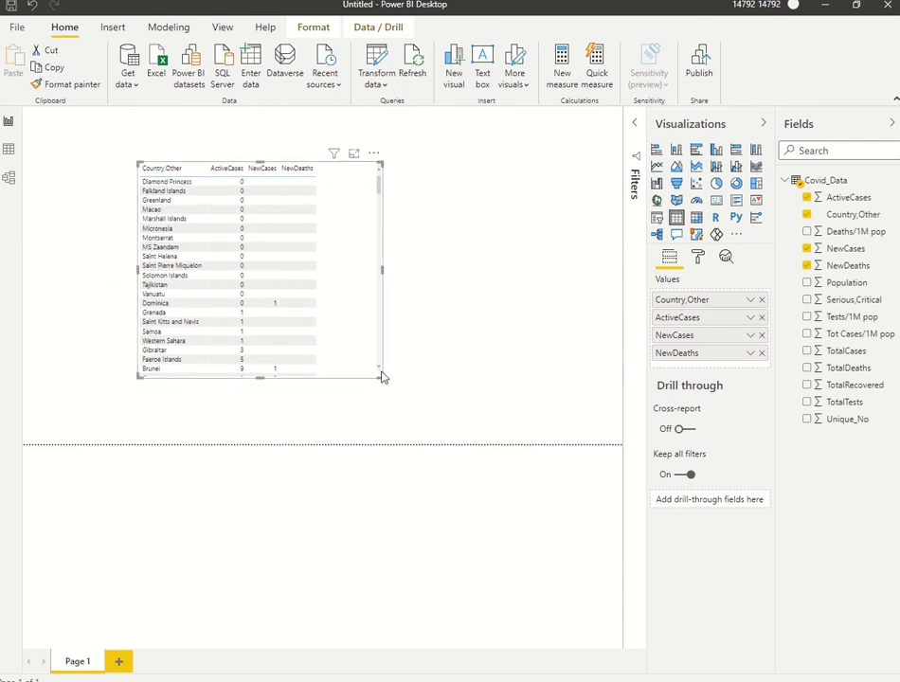
{"action": "left_click_drag", "start_coordinate": [382, 376], "coordinate": [348, 434]}
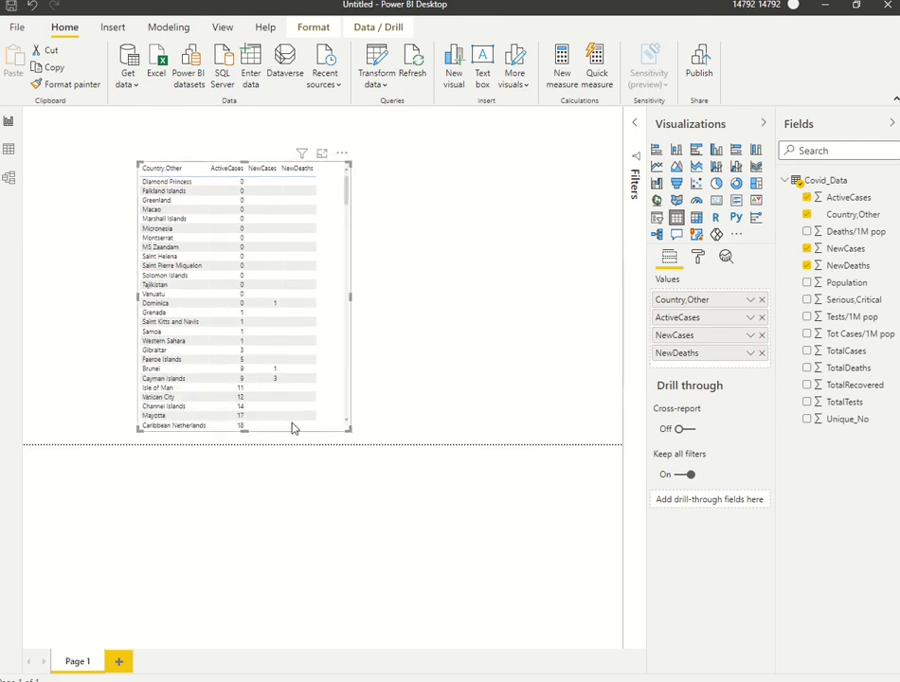
Step: Collapse the side panes and look through the table's country rows, including their ActiveCases, NewCases and NewDeaths figures
{"action": "left_click", "coordinate": [763, 123]}
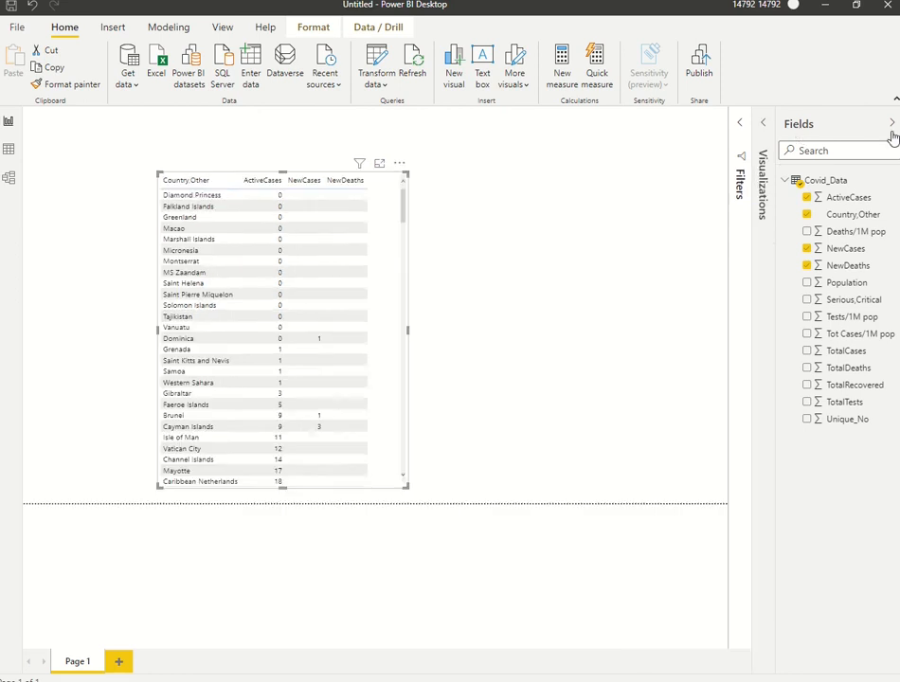
{"action": "left_click", "coordinate": [891, 123]}
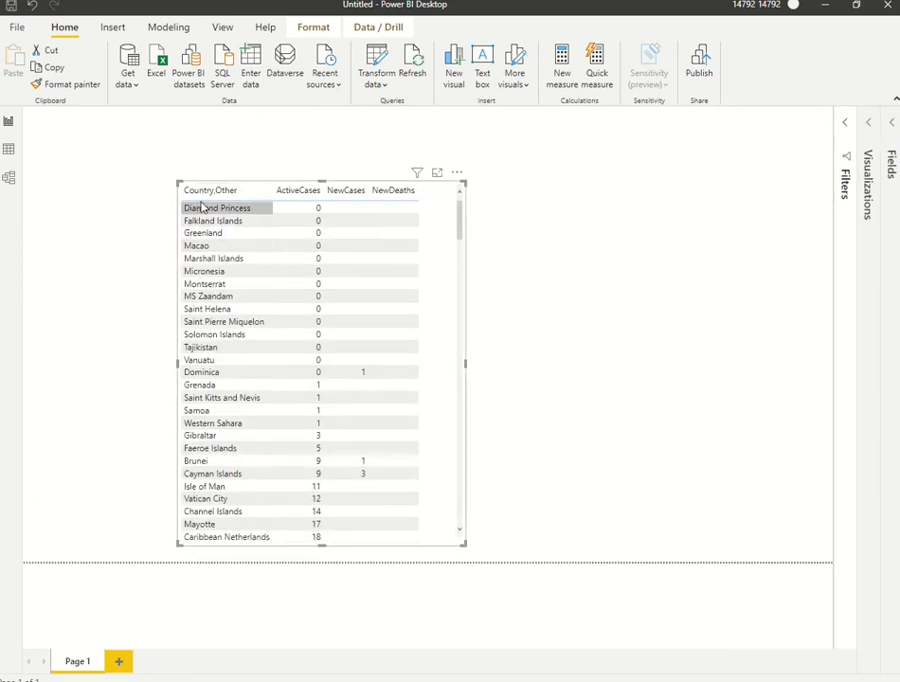
{"action": "scroll", "coordinate": [205, 317], "scroll_direction": "down", "scroll_amount": 5}
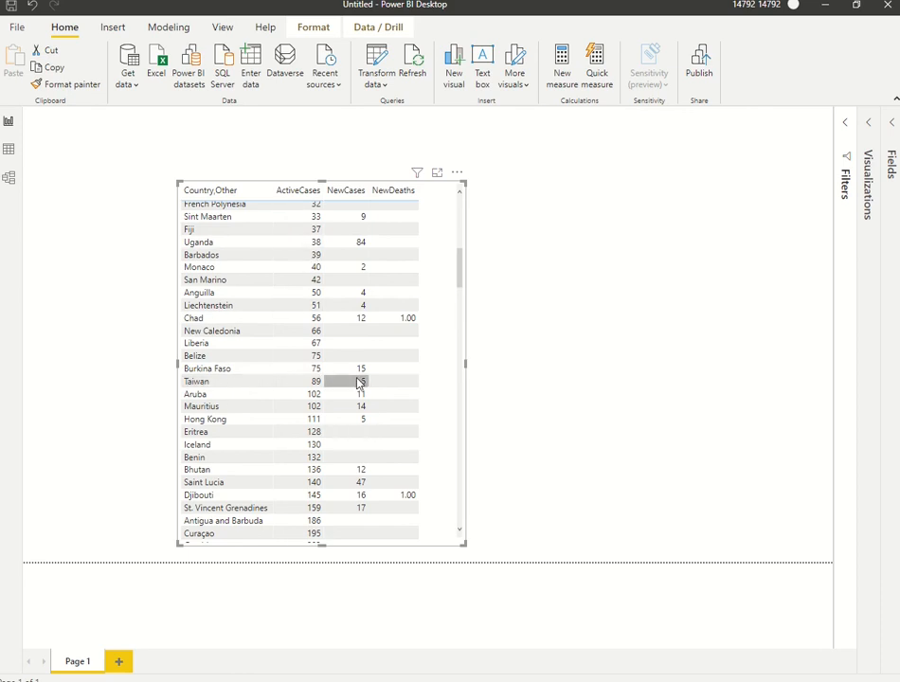
{"action": "scroll", "coordinate": [346, 421], "scroll_direction": "down", "scroll_amount": 10}
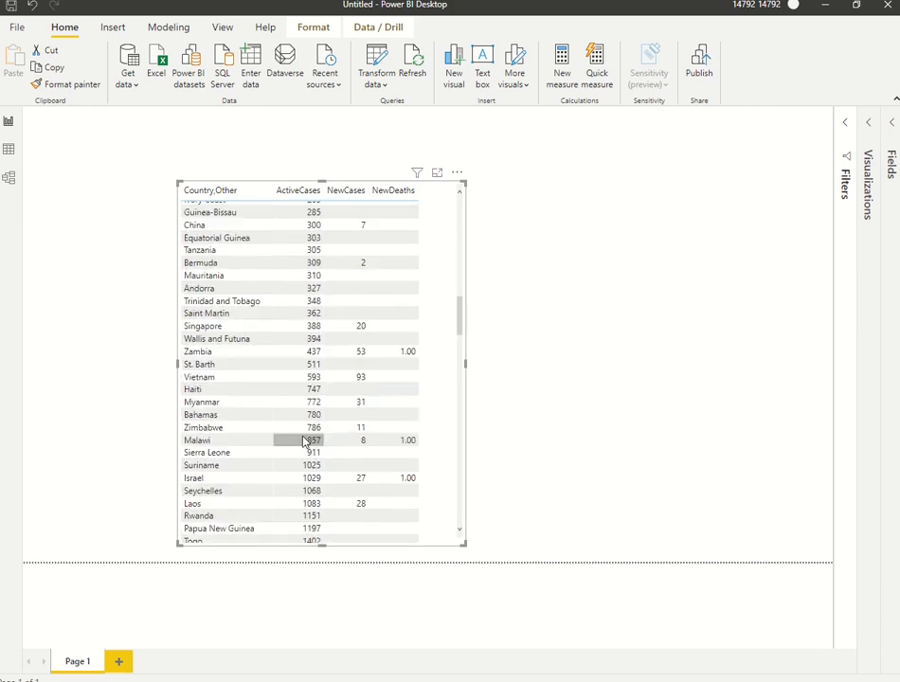
Step: Narrow the table visual slightly so less empty space remains beside the NewDeaths column
{"action": "left_click", "coordinate": [98, 197]}
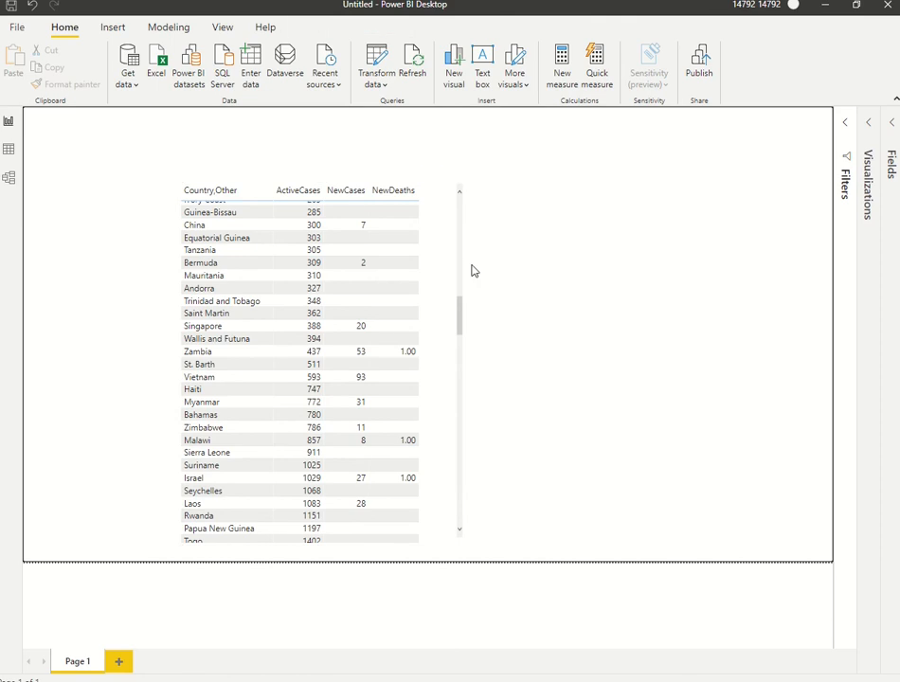
{"action": "left_click", "coordinate": [465, 312]}
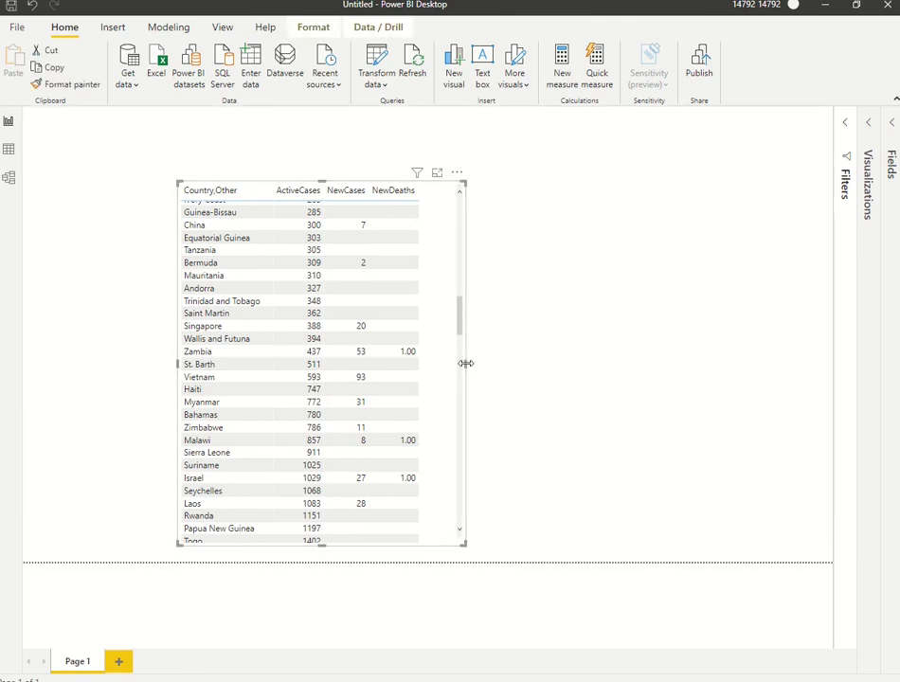
{"action": "left_click_drag", "start_coordinate": [466, 363], "coordinate": [441, 376]}
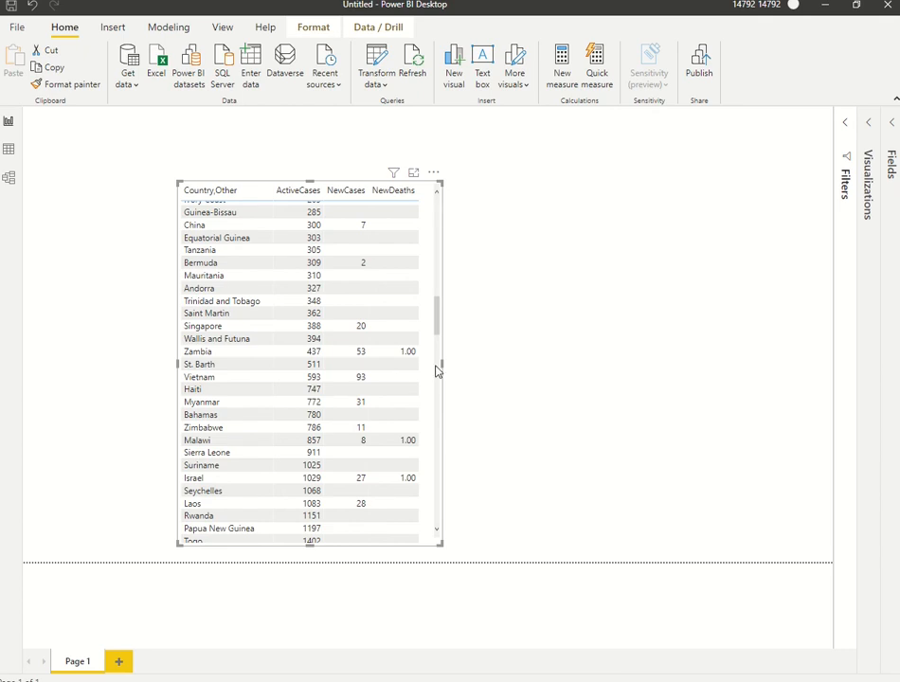
Step: Add an empty slicer visual to the page and move the table sideways clear of it
{"action": "left_click", "coordinate": [868, 123]}
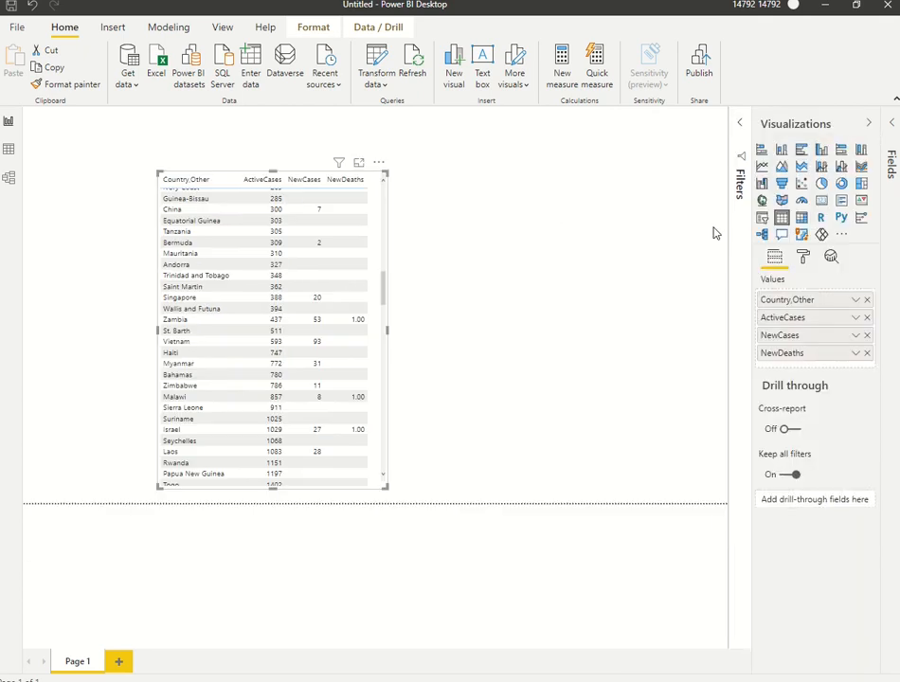
{"action": "left_click", "coordinate": [670, 291]}
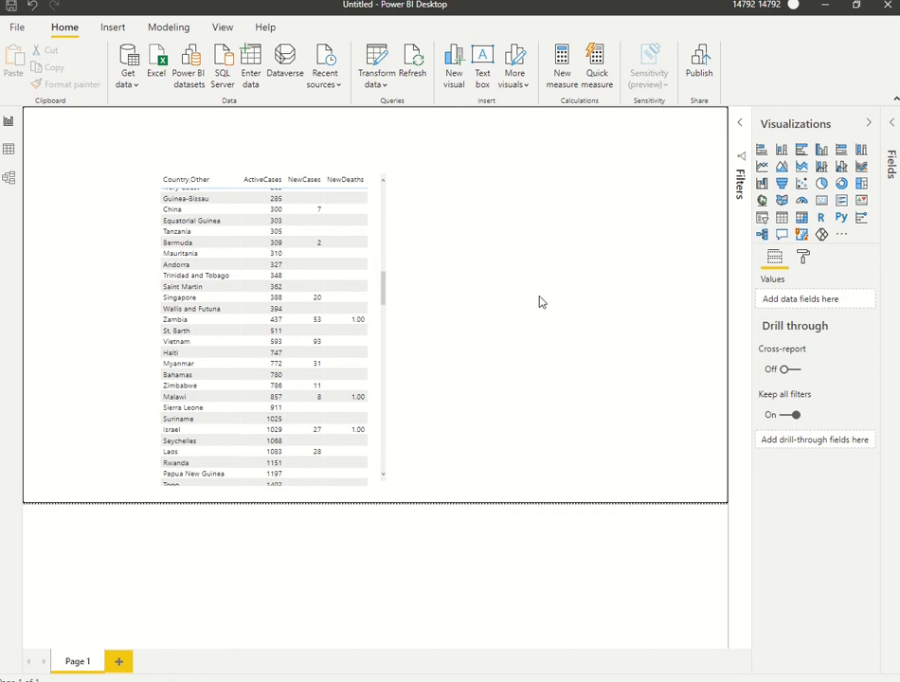
{"action": "left_click", "coordinate": [764, 220]}
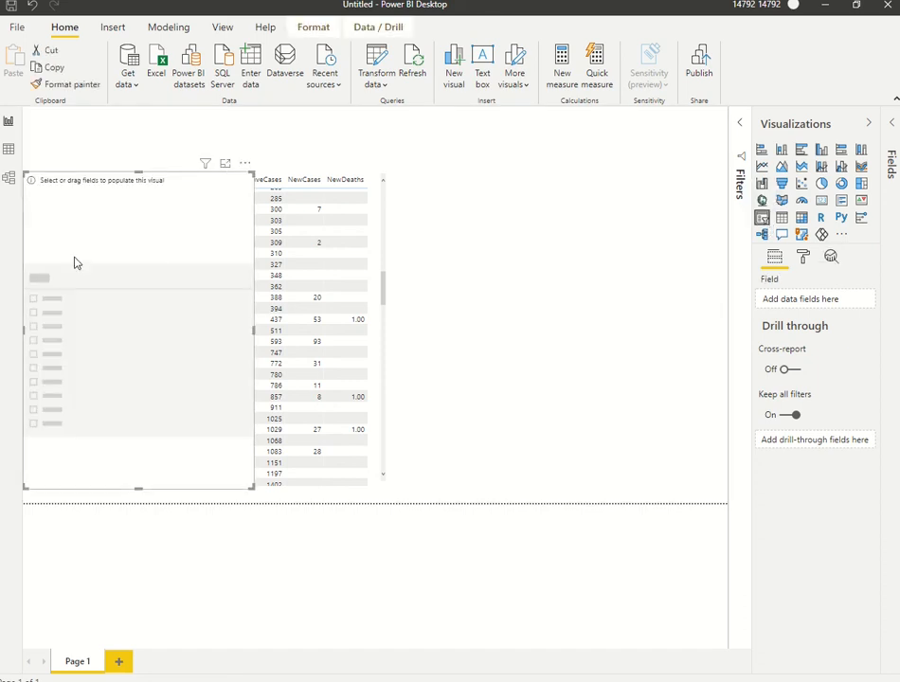
{"action": "left_click", "coordinate": [387, 208]}
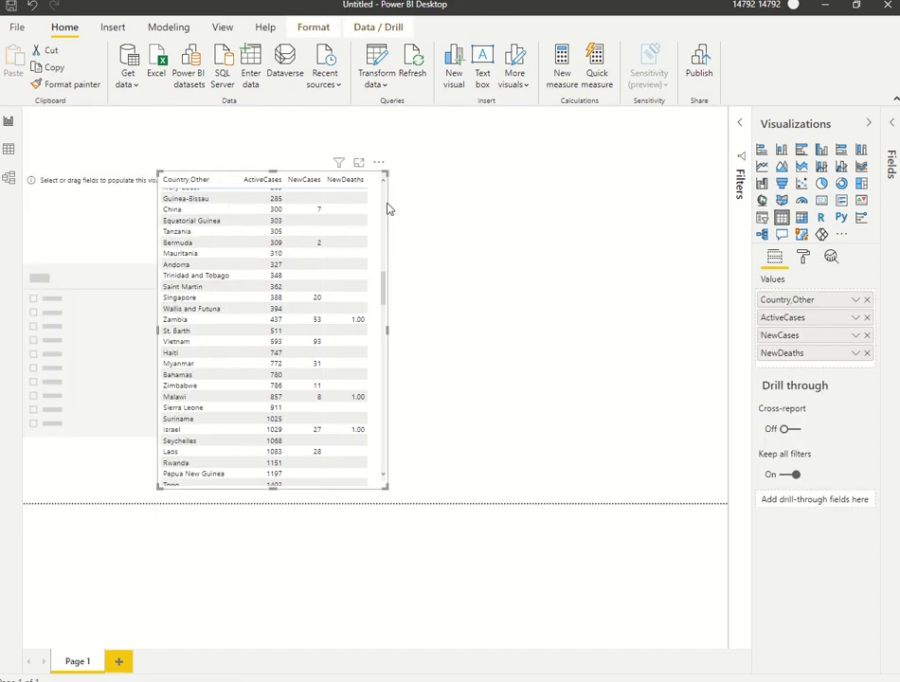
{"action": "left_click_drag", "start_coordinate": [382, 178], "coordinate": [527, 168]}
Step: Assign Country,Other from Covid_Data as the slicer's field
{"action": "left_click", "coordinate": [237, 211]}
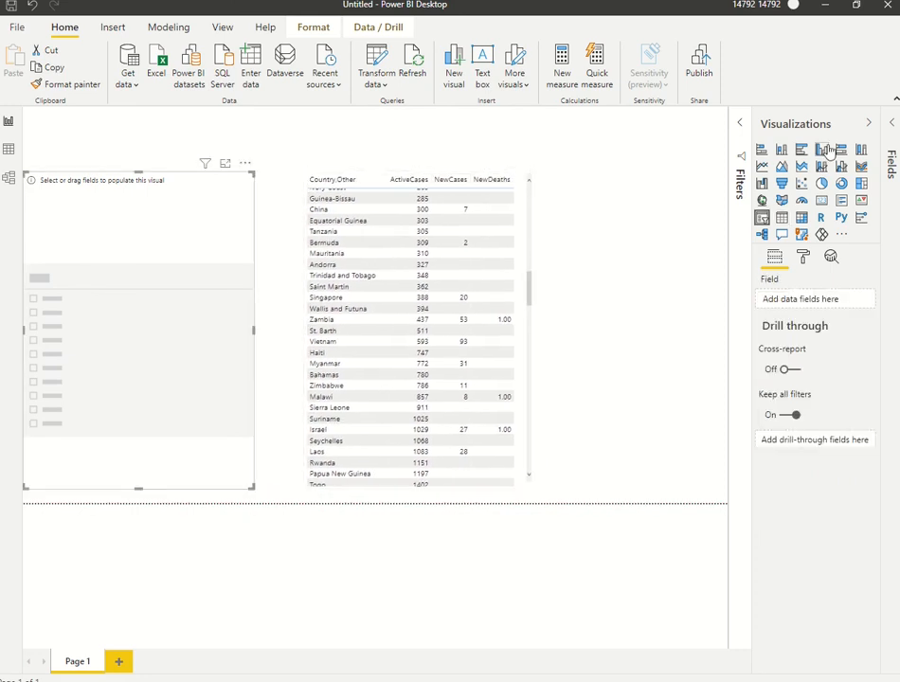
{"action": "left_click", "coordinate": [892, 130]}
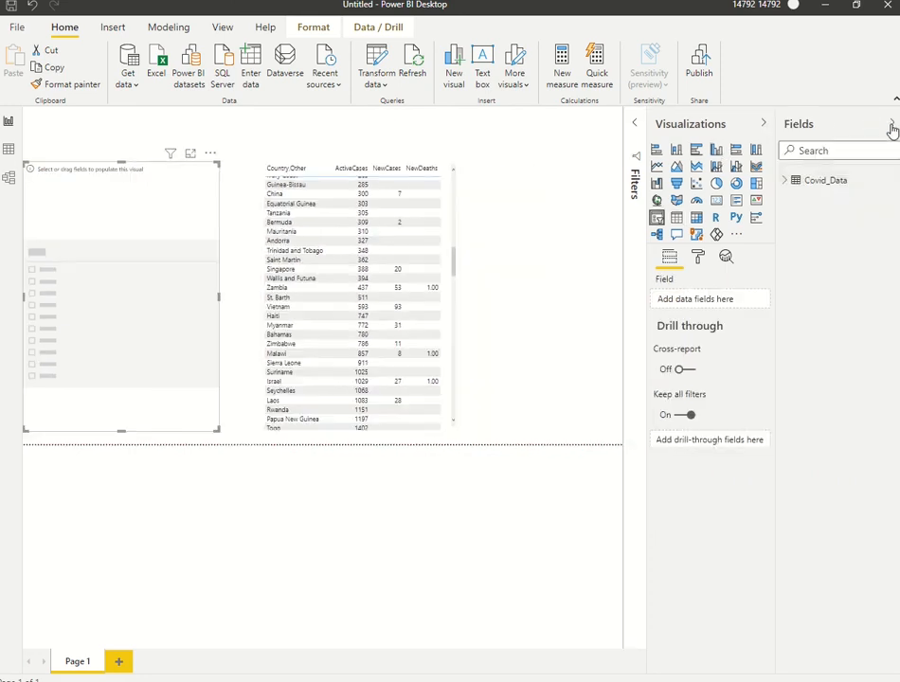
{"action": "left_click", "coordinate": [784, 182]}
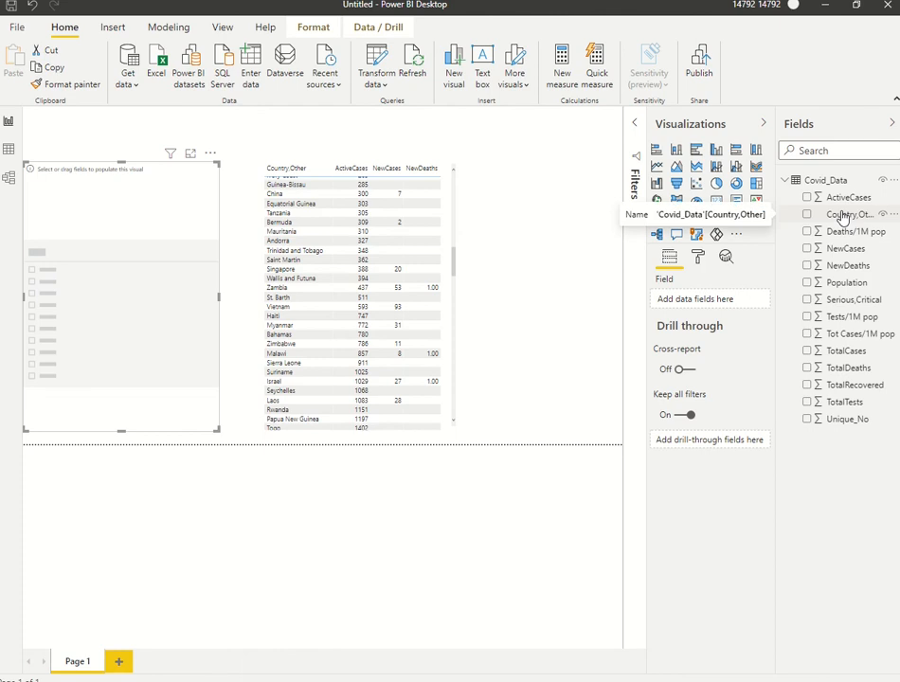
{"action": "left_click_drag", "start_coordinate": [843, 216], "coordinate": [713, 299]}
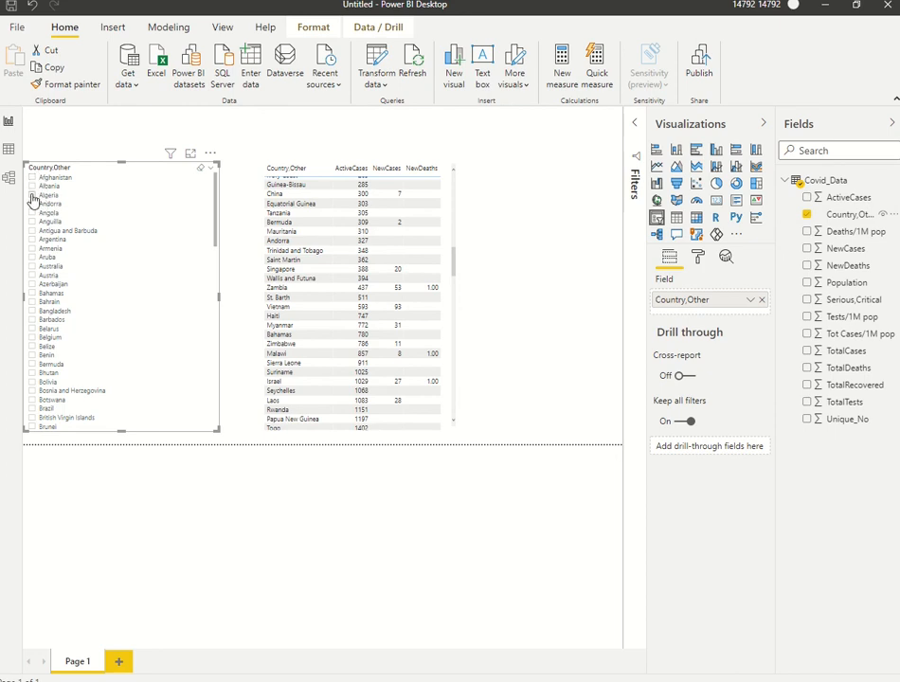
Step: Test the country slicer by filtering the table to Algeria, and clear that selection again
{"action": "left_click", "coordinate": [32, 197]}
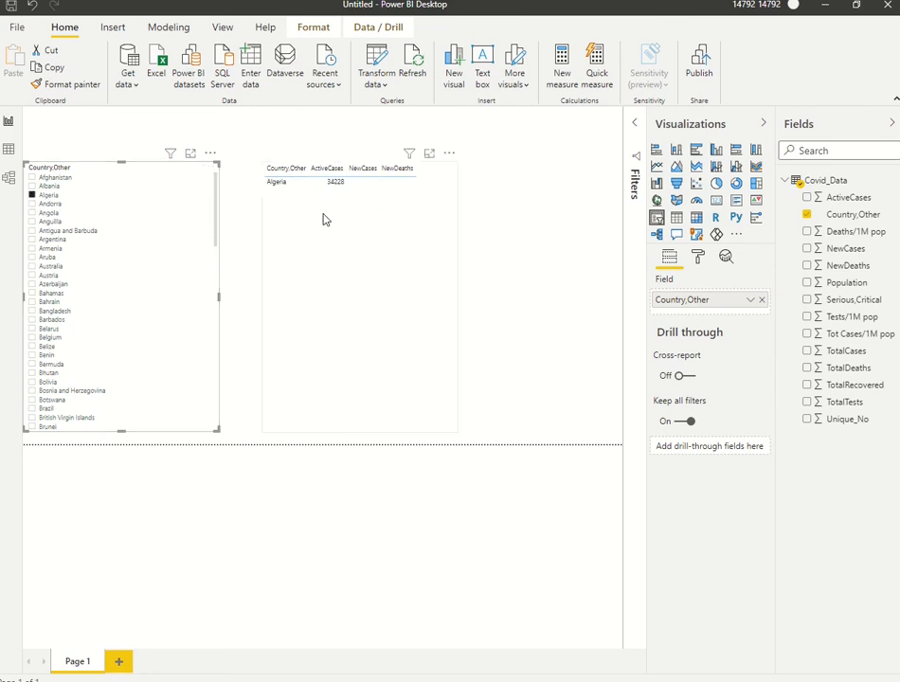
{"action": "left_click", "coordinate": [356, 219]}
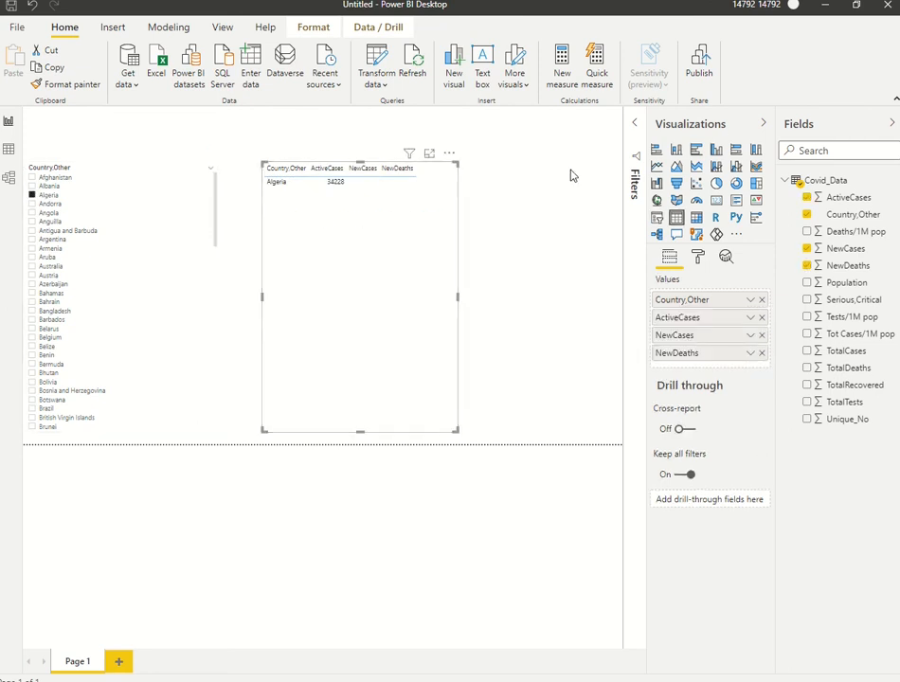
{"action": "left_click", "coordinate": [698, 258]}
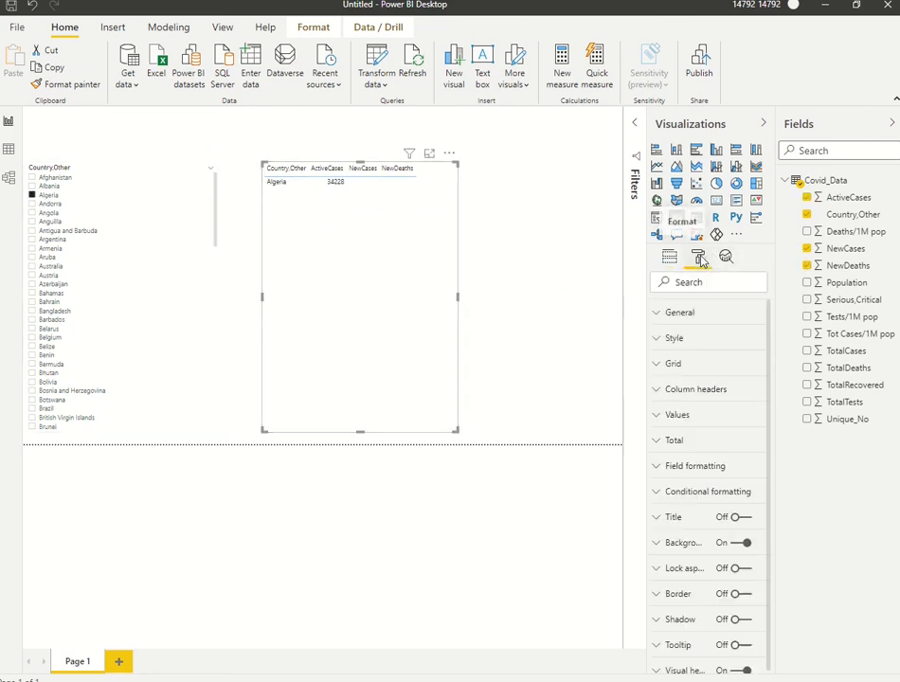
{"action": "left_click", "coordinate": [33, 195]}
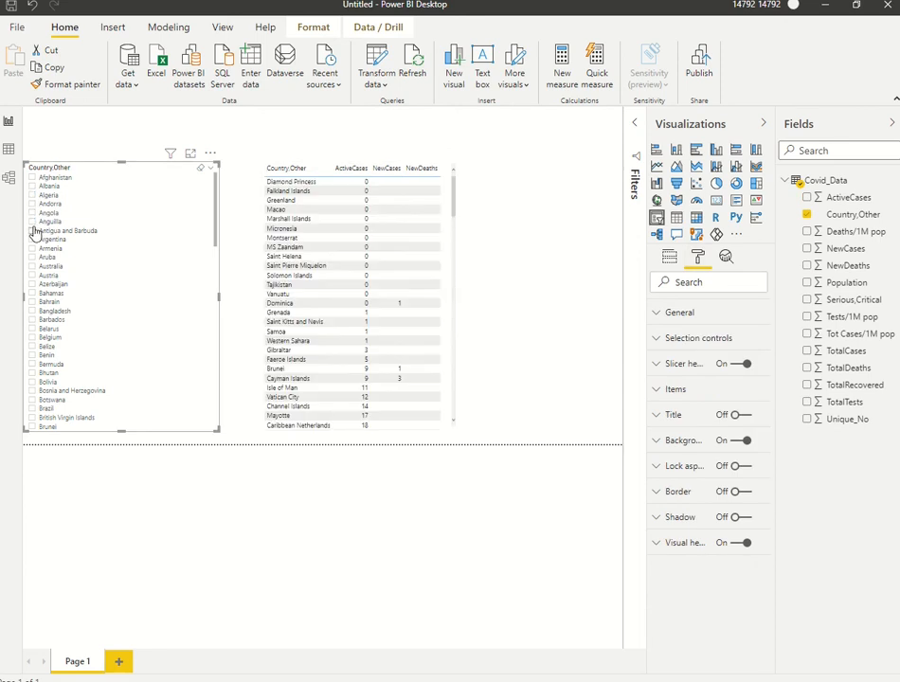
{"action": "left_click", "coordinate": [573, 301]}
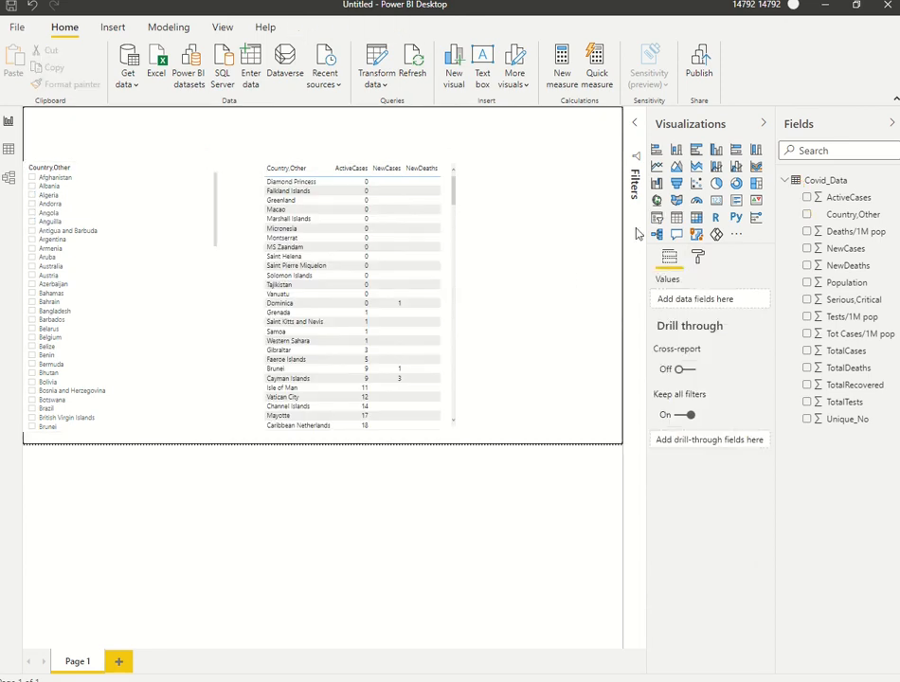
Step: Narrow the country slicer to roughly half its width and move the table right beside it
{"action": "left_click", "coordinate": [216, 274]}
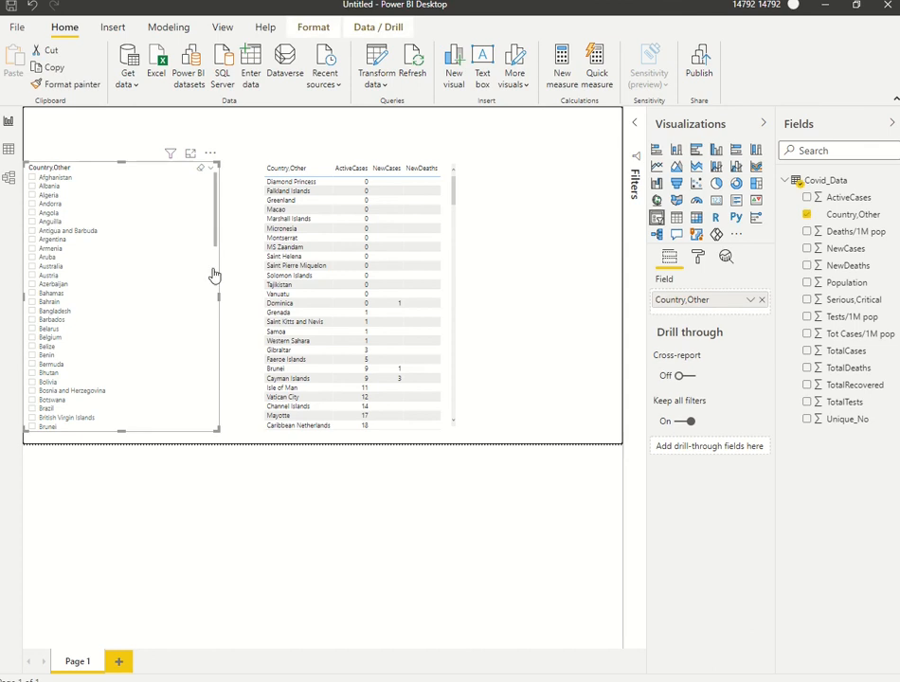
{"action": "left_click_drag", "start_coordinate": [217, 297], "coordinate": [129, 311]}
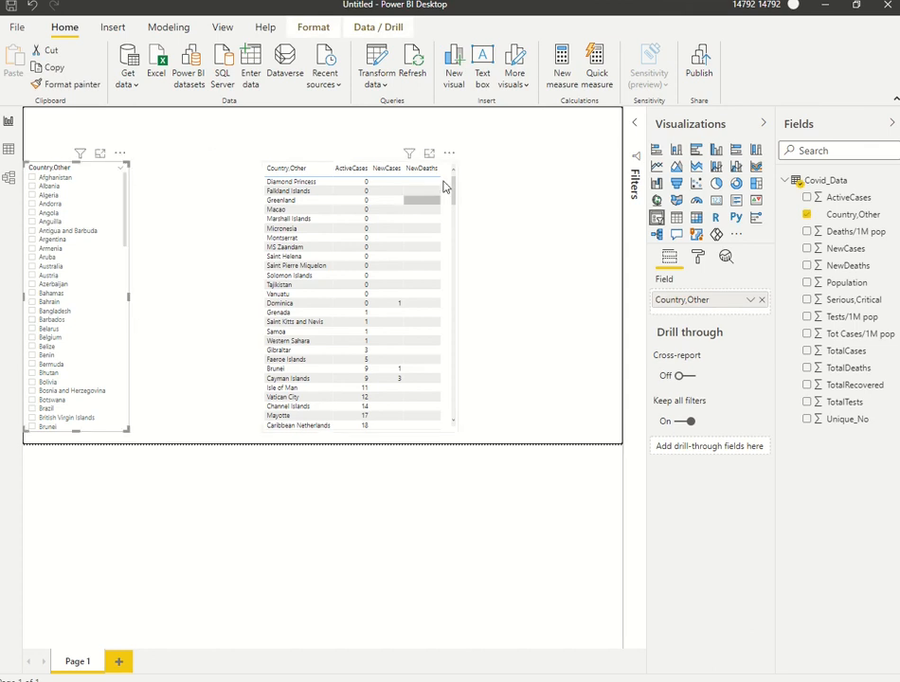
{"action": "left_click_drag", "start_coordinate": [453, 165], "coordinate": [327, 160]}
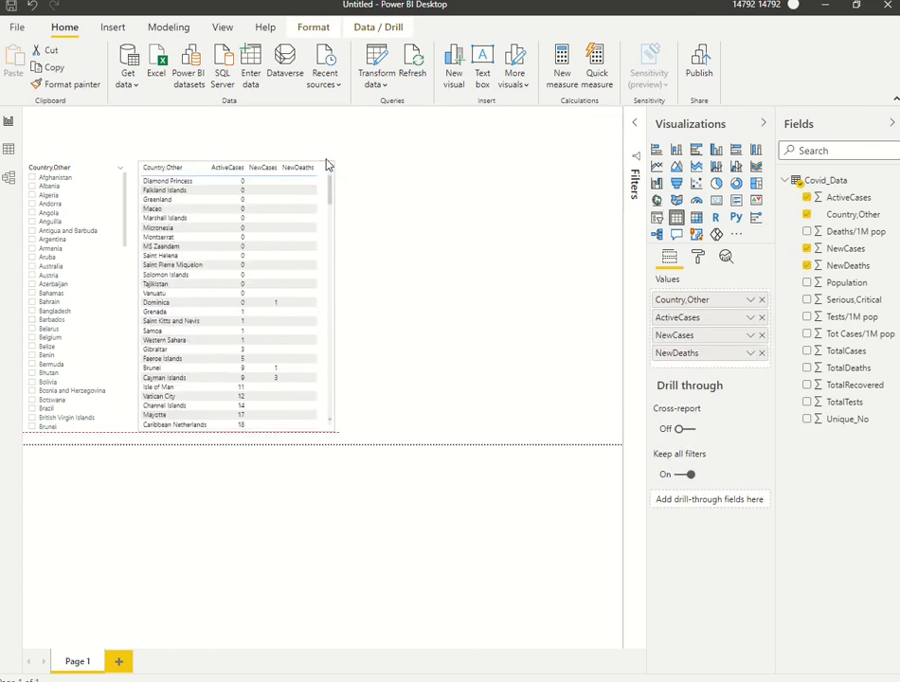
{"action": "left_click", "coordinate": [403, 201]}
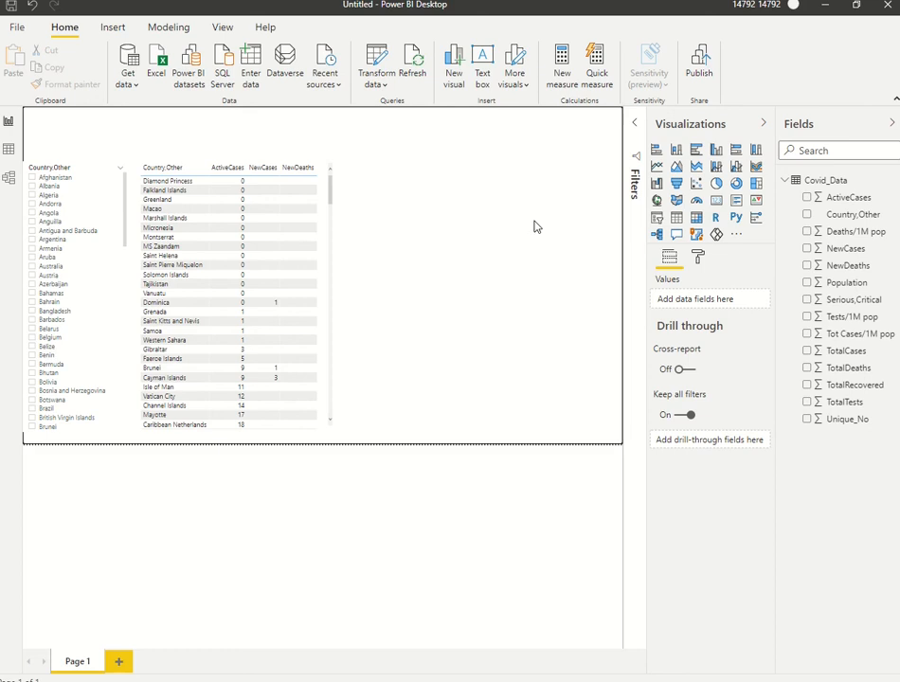
Step: Add a card visual beside the table and use ActiveCases as its field
{"action": "scroll", "coordinate": [245, 323], "scroll_direction": "down", "scroll_amount": 1}
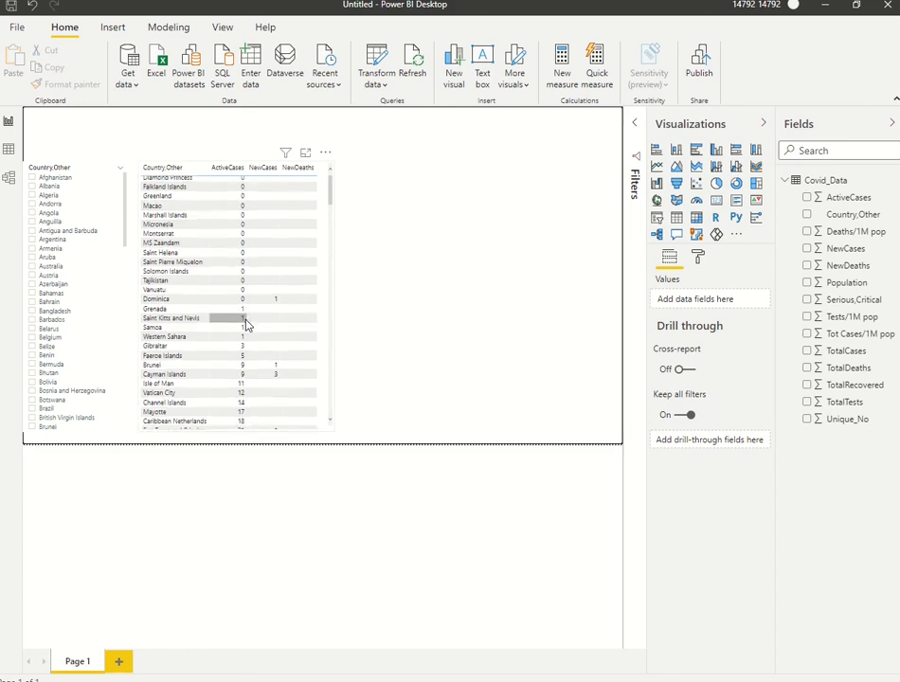
{"action": "scroll", "coordinate": [245, 323], "scroll_direction": "down", "scroll_amount": 10}
{"action": "scroll", "coordinate": [242, 321], "scroll_direction": "up", "scroll_amount": 5}
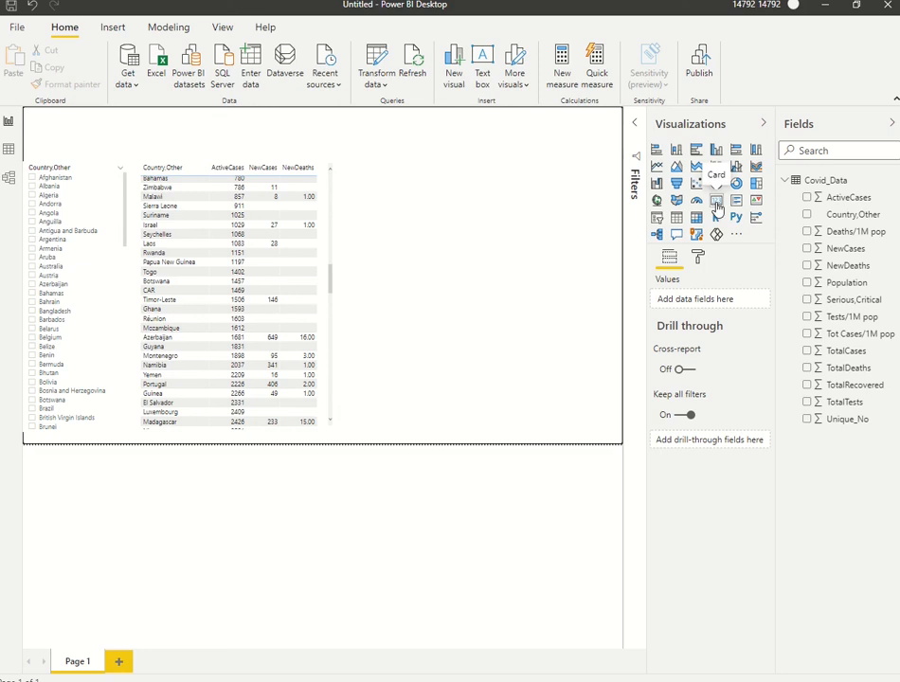
{"action": "left_click", "coordinate": [717, 206]}
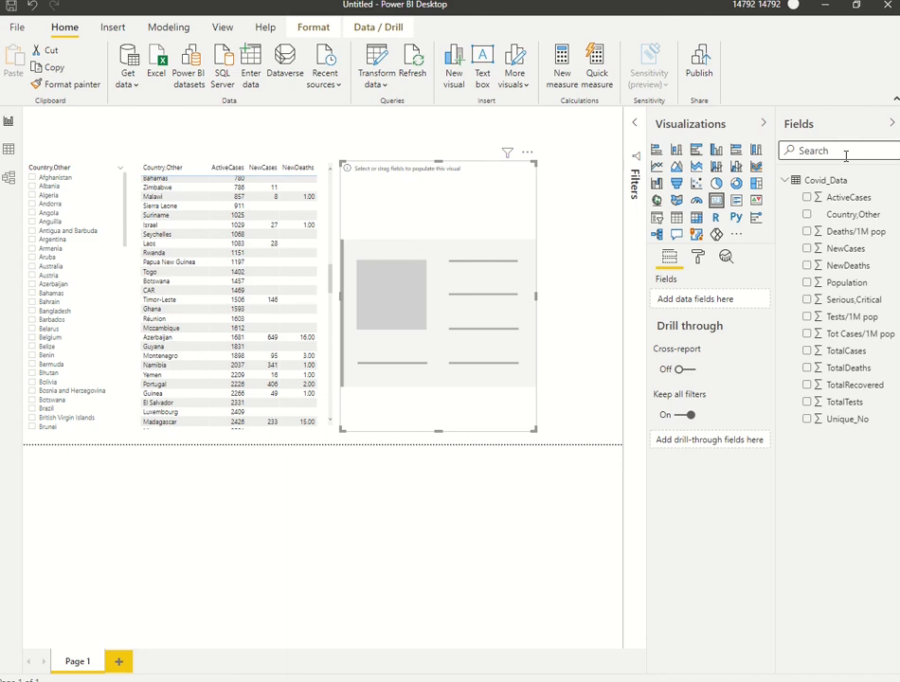
{"action": "left_click", "coordinate": [845, 153]}
{"action": "left_click_drag", "start_coordinate": [855, 194], "coordinate": [730, 301]}
Step: Shrink the ActiveCases card and place it along the page's upper edge, above the empty area beside the table
{"action": "left_click_drag", "start_coordinate": [468, 341], "coordinate": [488, 291]}
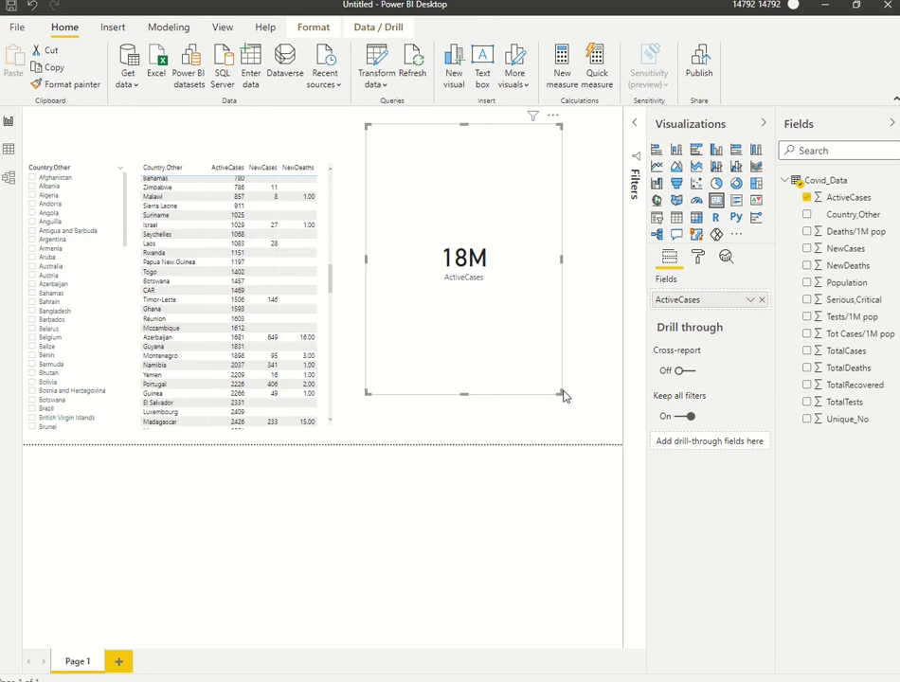
{"action": "left_click_drag", "start_coordinate": [560, 391], "coordinate": [532, 209]}
{"action": "left_click_drag", "start_coordinate": [460, 194], "coordinate": [476, 160]}
{"action": "left_click", "coordinate": [509, 194]}
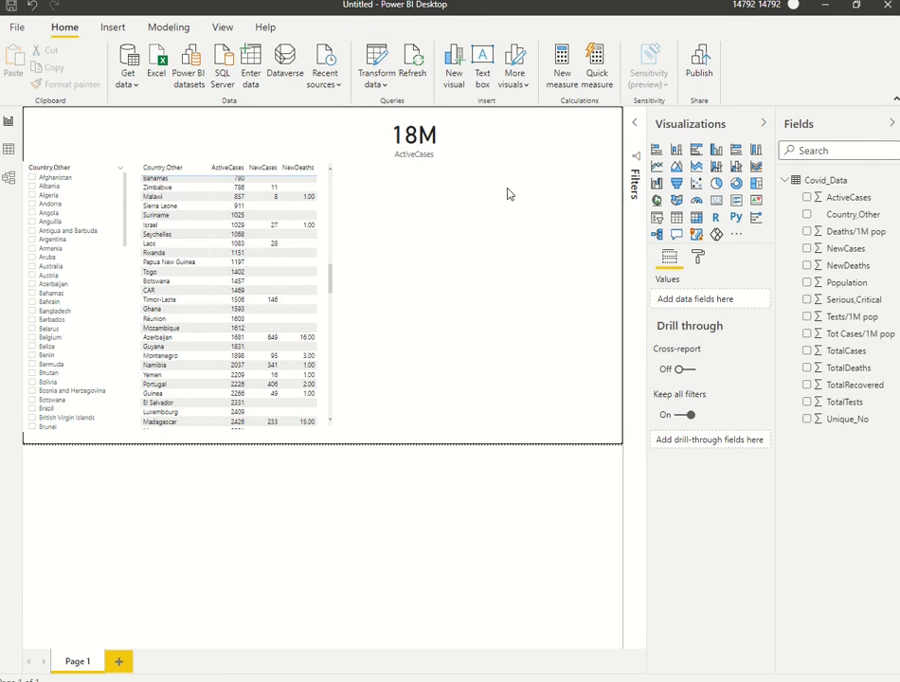
Step: Test the slicer's effect on the card and table by selecting Austria, Belgium and Bhutan together, and clear the selections
{"action": "left_click", "coordinate": [32, 276]}
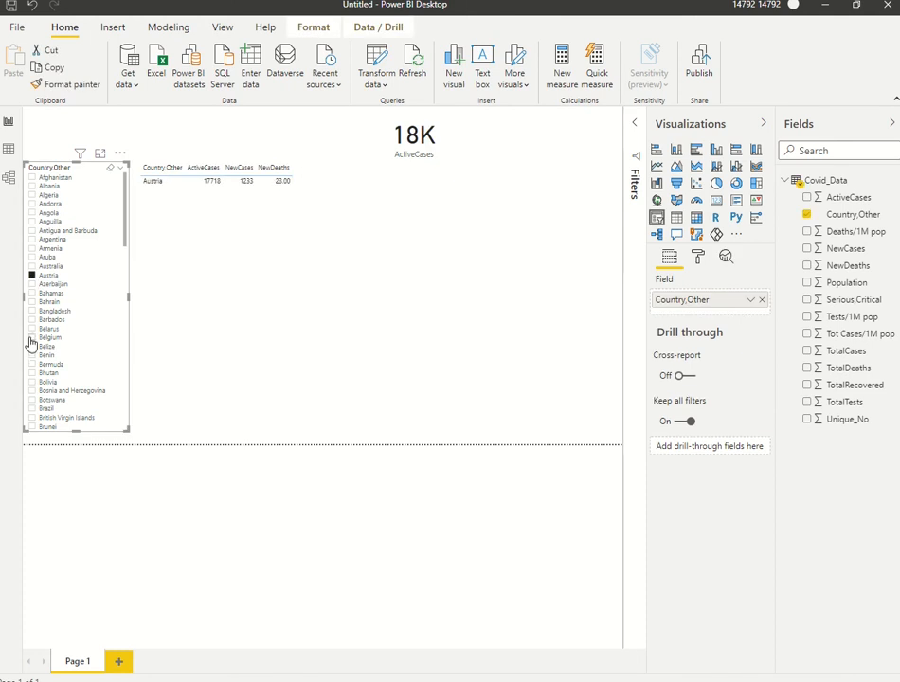
{"action": "left_click", "coordinate": [32, 337], "text": "ctrl"}
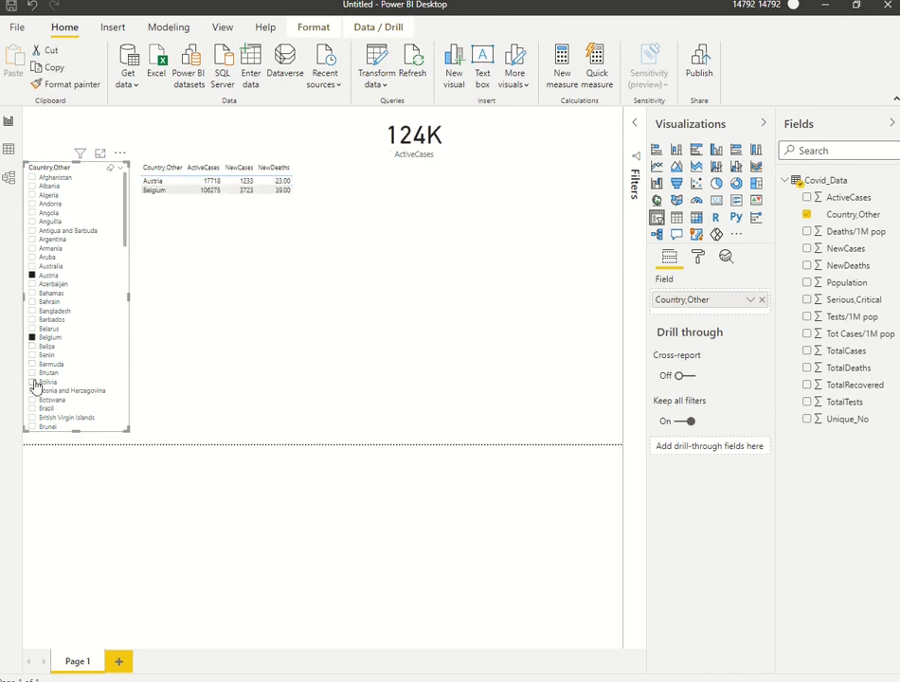
{"action": "left_click", "coordinate": [57, 372], "text": "ctrl"}
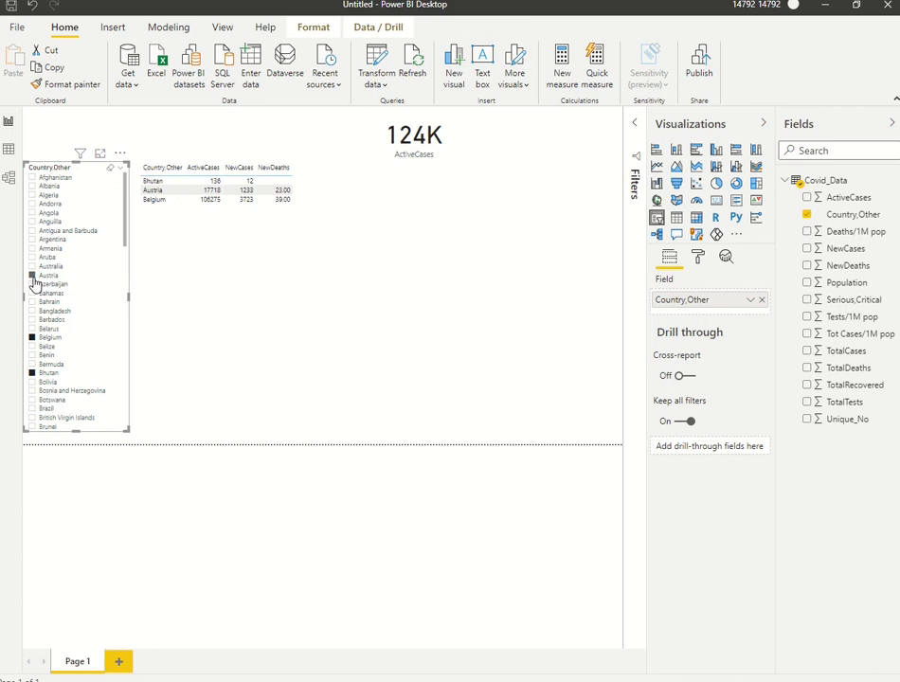
{"action": "left_click", "coordinate": [113, 171]}
{"action": "left_click", "coordinate": [384, 228]}
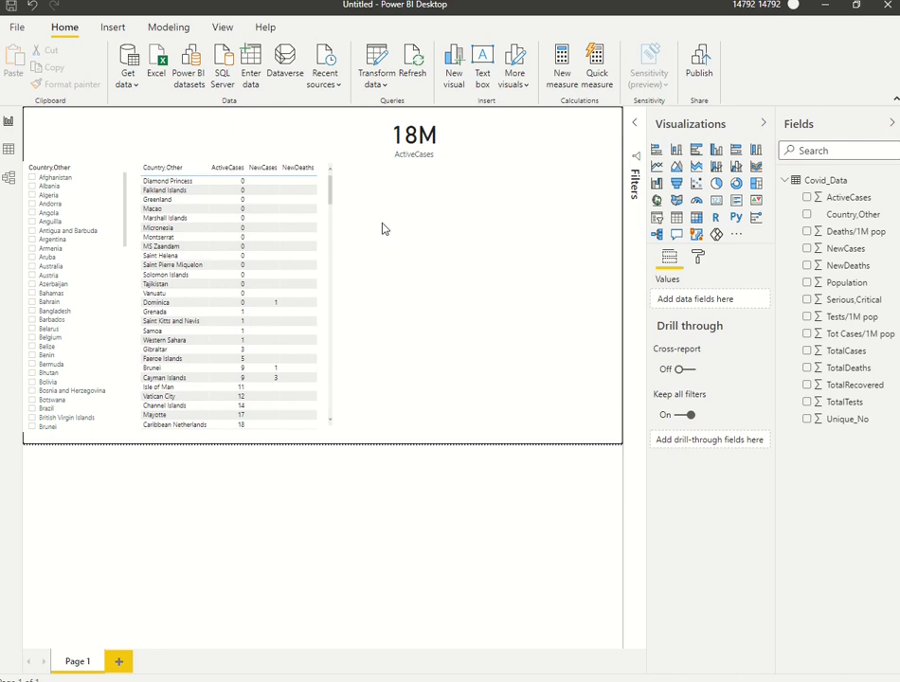
Step: Add an empty map visual, move it beside the country table and widen it slightly
{"action": "left_click", "coordinate": [656, 201]}
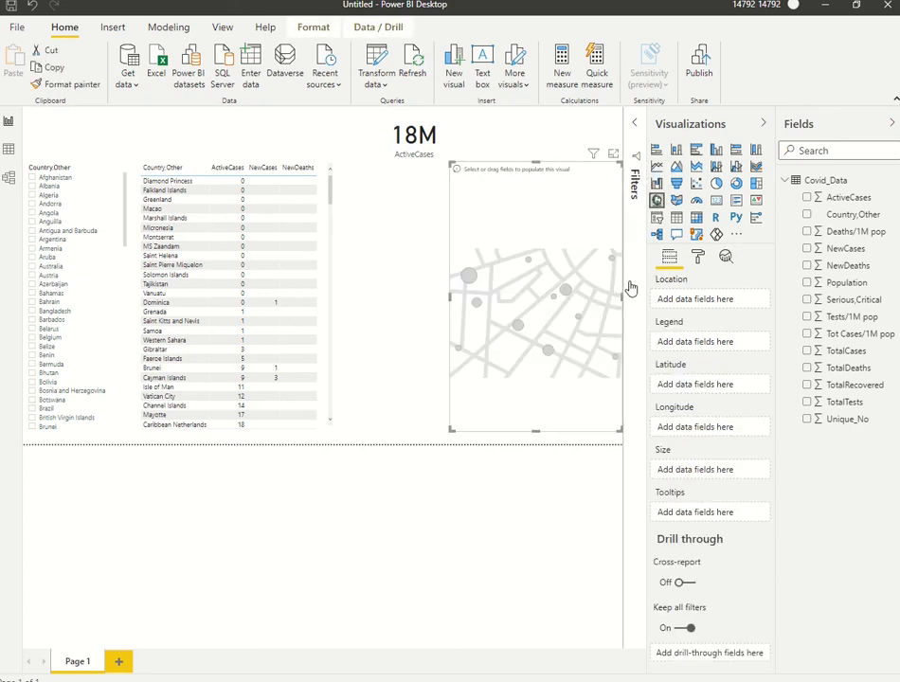
{"action": "left_click_drag", "start_coordinate": [571, 312], "coordinate": [482, 305]}
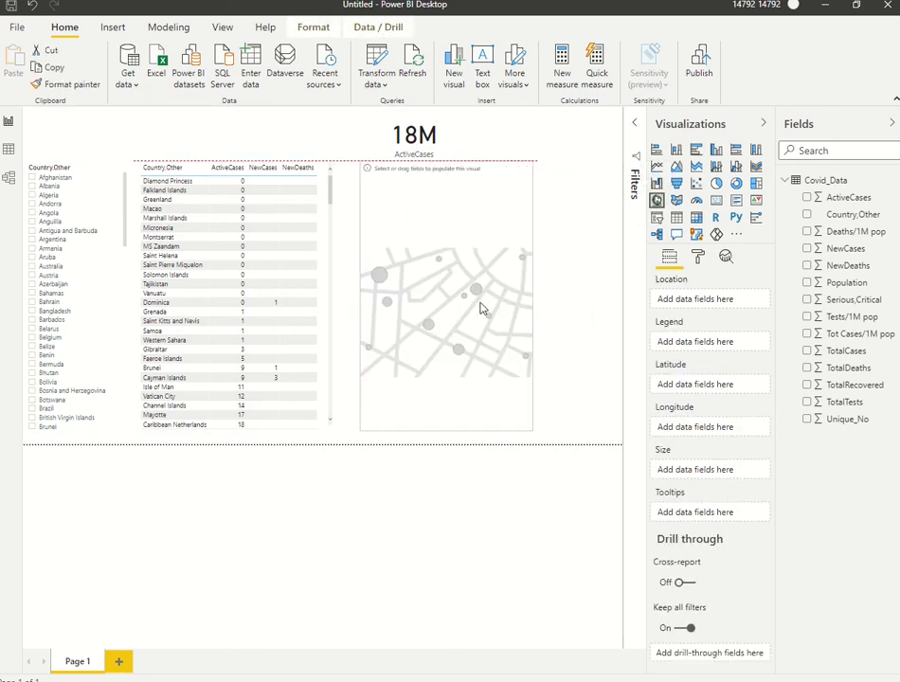
{"action": "left_click_drag", "start_coordinate": [535, 300], "coordinate": [560, 298]}
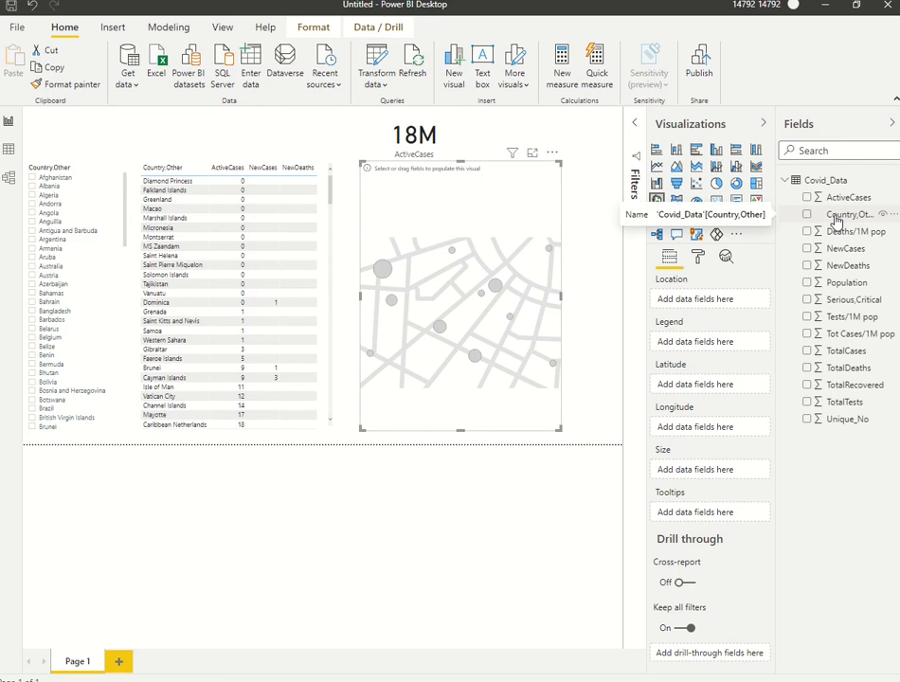
Step: Set the map's location to Country,Other and its bubble size to the sum of ActiveCases, and widen the map almost to the page's edge
{"action": "left_click_drag", "start_coordinate": [836, 220], "coordinate": [706, 306]}
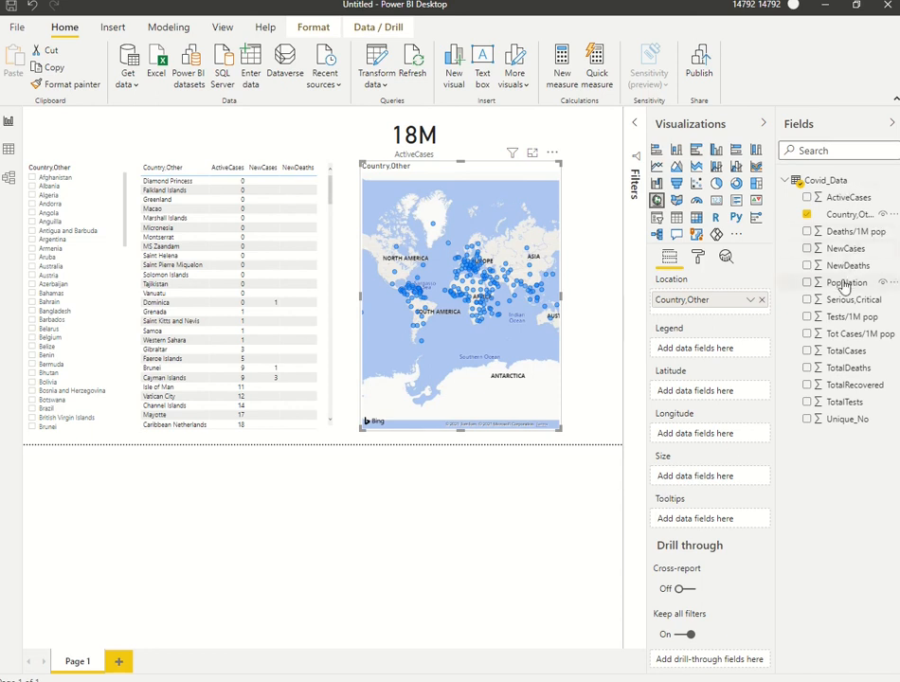
{"action": "left_click_drag", "start_coordinate": [853, 199], "coordinate": [723, 485]}
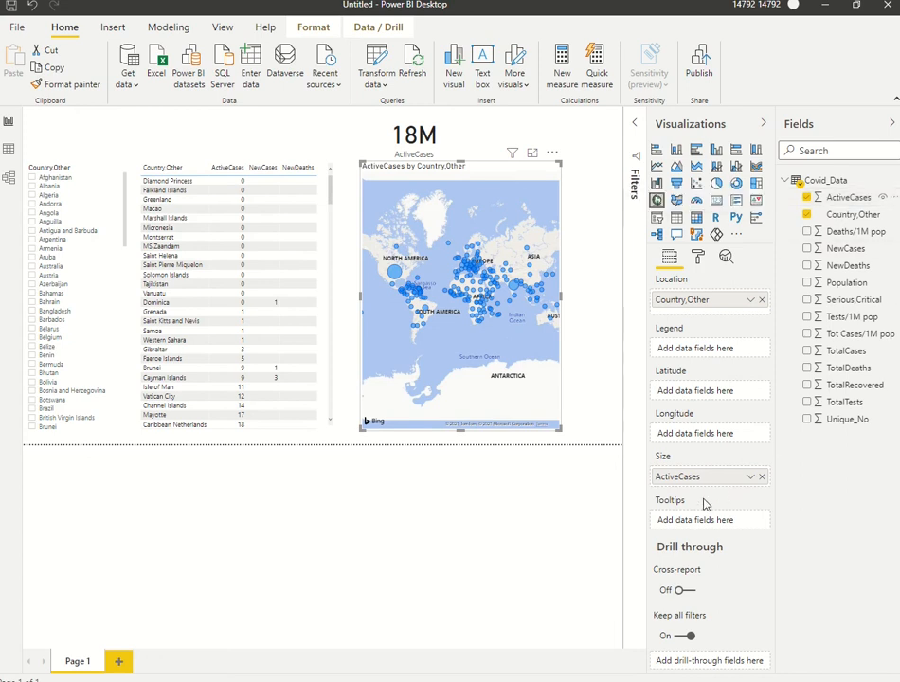
{"action": "left_click", "coordinate": [751, 484]}
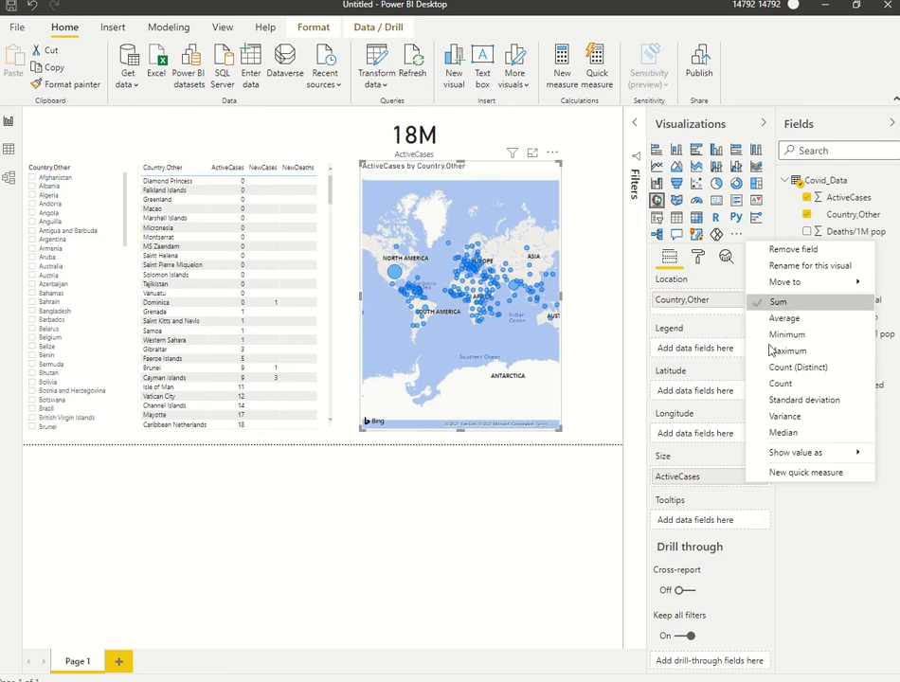
{"action": "left_click", "coordinate": [674, 457]}
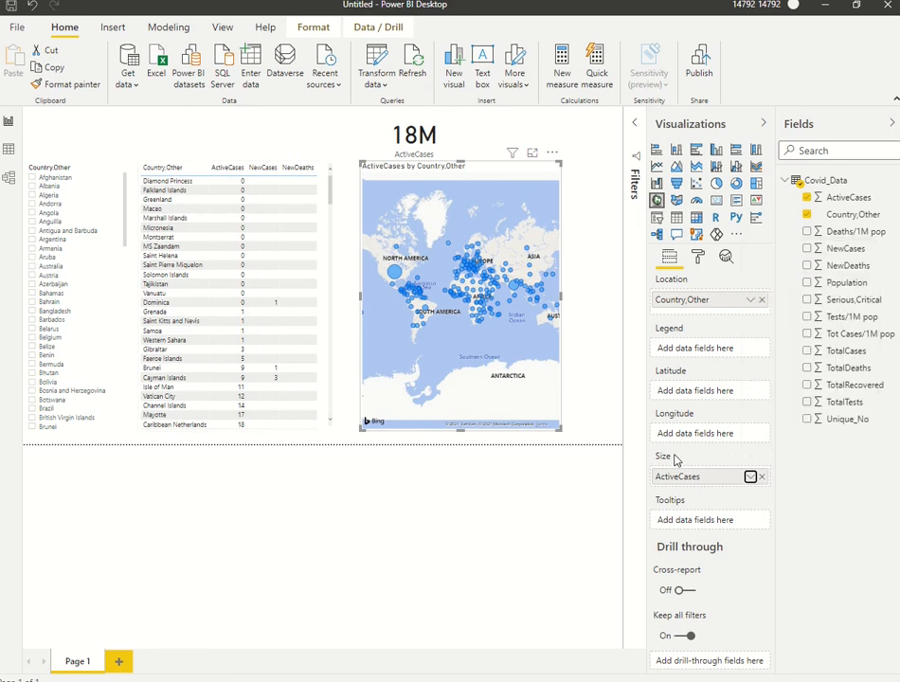
{"action": "left_click_drag", "start_coordinate": [561, 297], "coordinate": [611, 302]}
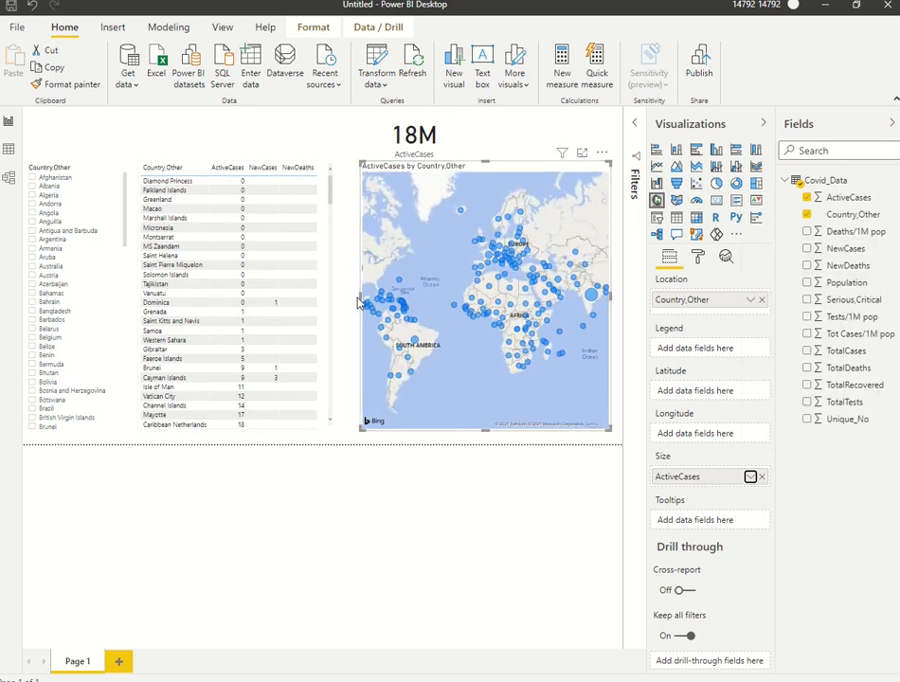
Step: Collapse the Visualizations and Fields panes and move the ActiveCases card above the country slicer
{"action": "left_click", "coordinate": [763, 123]}
{"action": "left_click", "coordinate": [893, 125]}
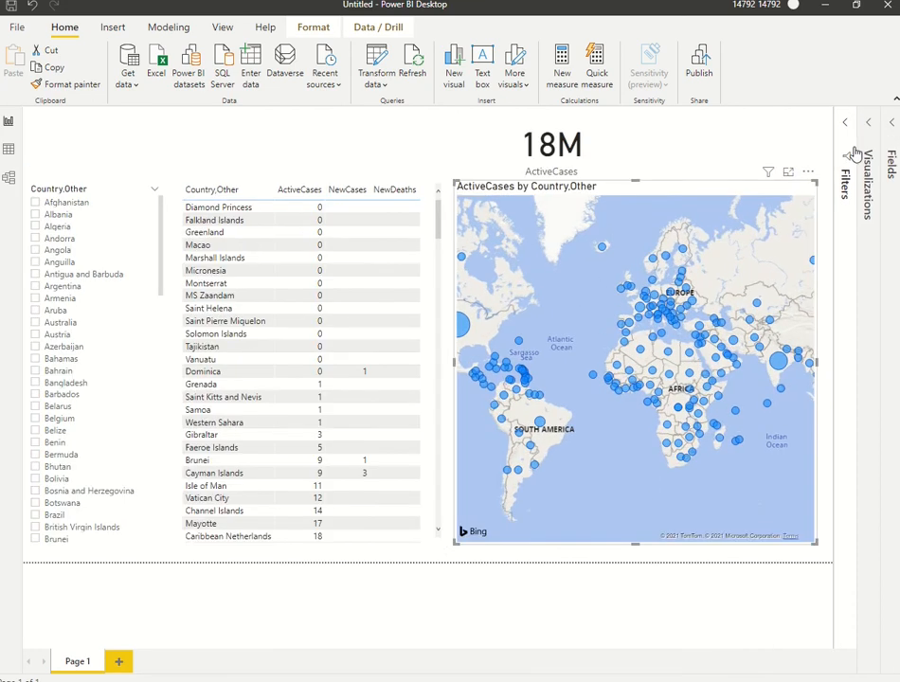
{"action": "left_click", "coordinate": [689, 151]}
{"action": "left_click_drag", "start_coordinate": [554, 165], "coordinate": [112, 165]}
Step: Examine the map around India, Pakistan and Afghanistan, and read the details of Afghanistan's bubble
{"action": "scroll", "coordinate": [624, 416], "scroll_direction": "up", "scroll_amount": 1}
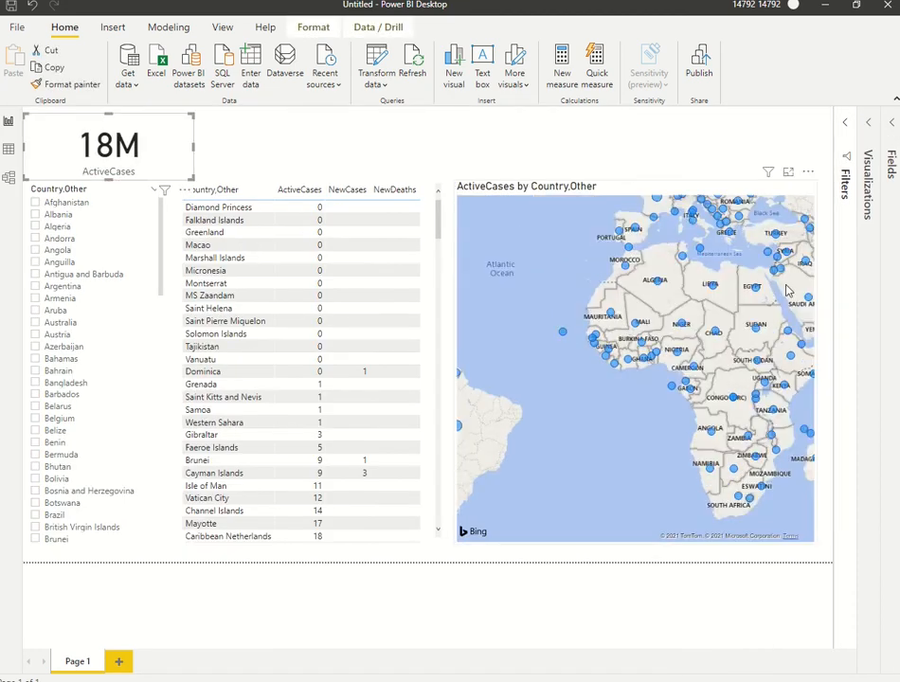
{"action": "left_click_drag", "start_coordinate": [787, 291], "coordinate": [496, 353]}
{"action": "scroll", "coordinate": [646, 375], "scroll_direction": "up", "scroll_amount": 1}
{"action": "scroll", "coordinate": [644, 371], "scroll_direction": "up", "scroll_amount": 1}
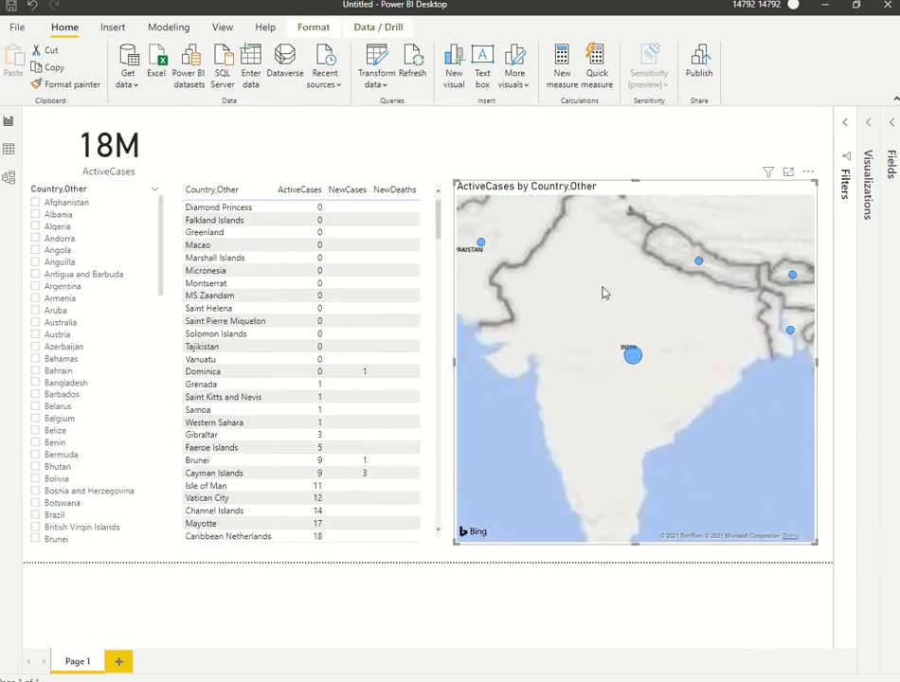
{"action": "left_click_drag", "start_coordinate": [603, 289], "coordinate": [764, 388]}
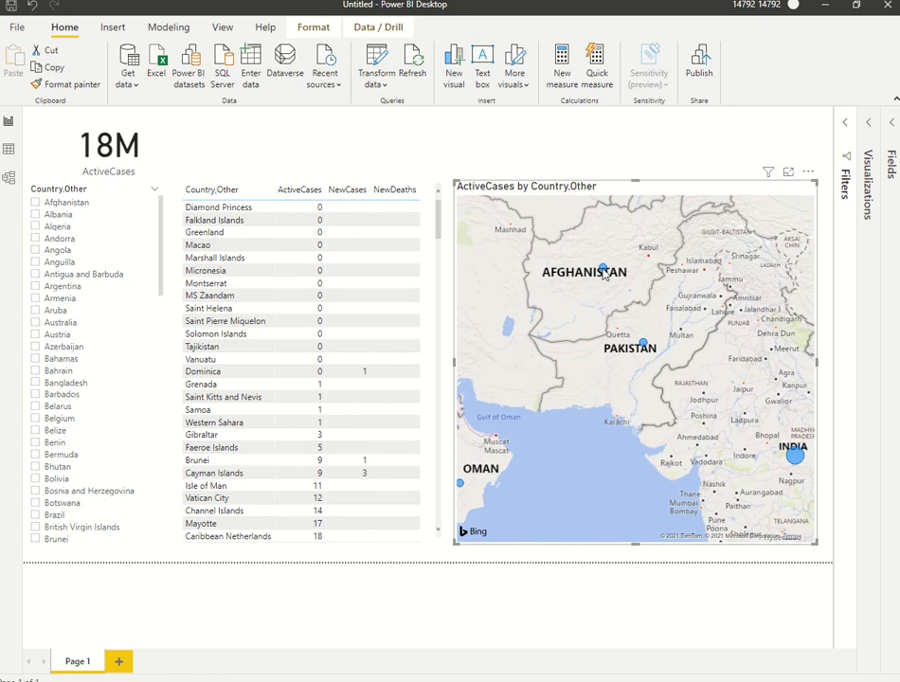
{"action": "mouse_move", "coordinate": [604, 274]}
{"action": "mouse_move", "coordinate": [602, 271]}
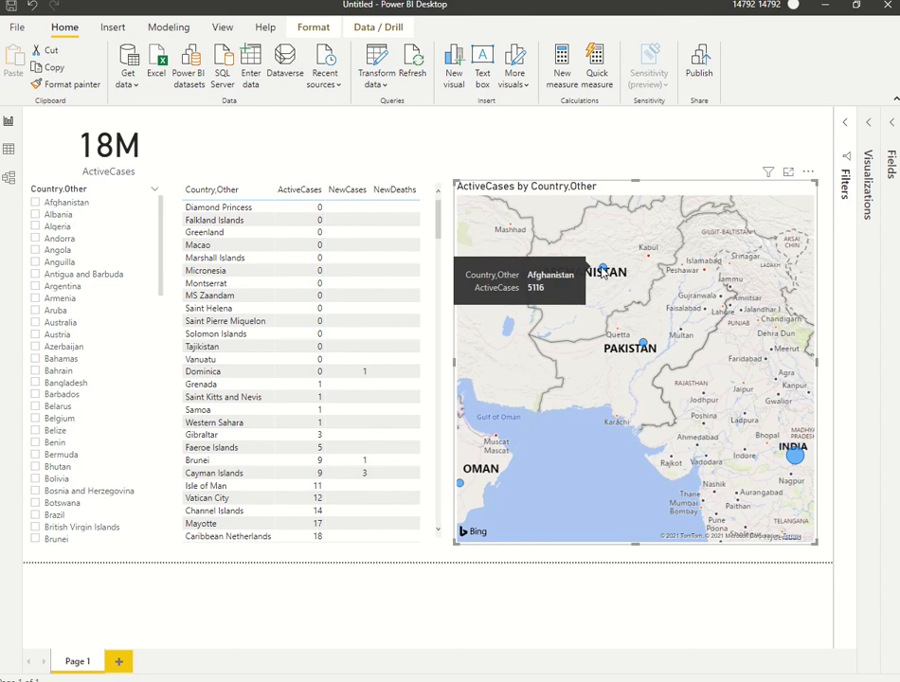
Step: Test how the map filters the card and table by selecting Montenegro's bubble, and clear the selection
{"action": "scroll", "coordinate": [602, 270], "scroll_direction": "down", "scroll_amount": 5}
{"action": "left_click", "coordinate": [675, 316]}
{"action": "left_click", "coordinate": [671, 318]}
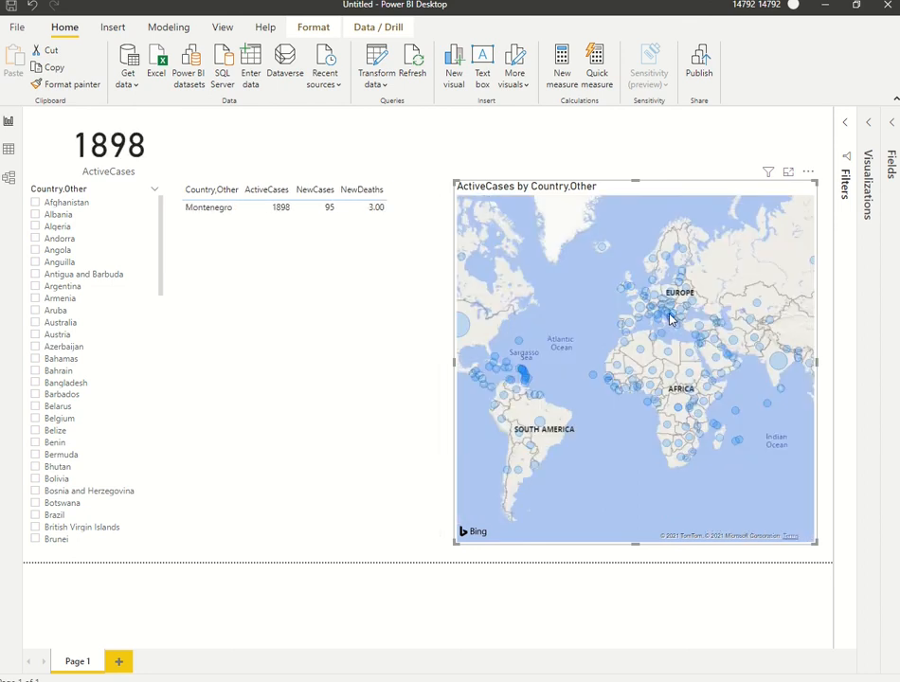
{"action": "left_click", "coordinate": [669, 317]}
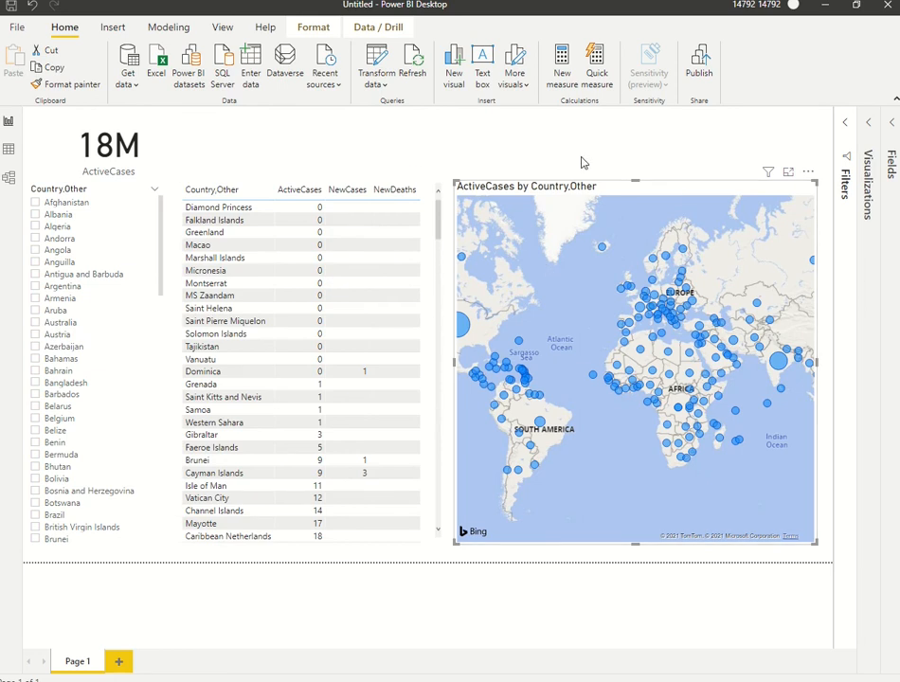
{"action": "scroll", "coordinate": [559, 305], "scroll_direction": "up", "scroll_amount": 5}
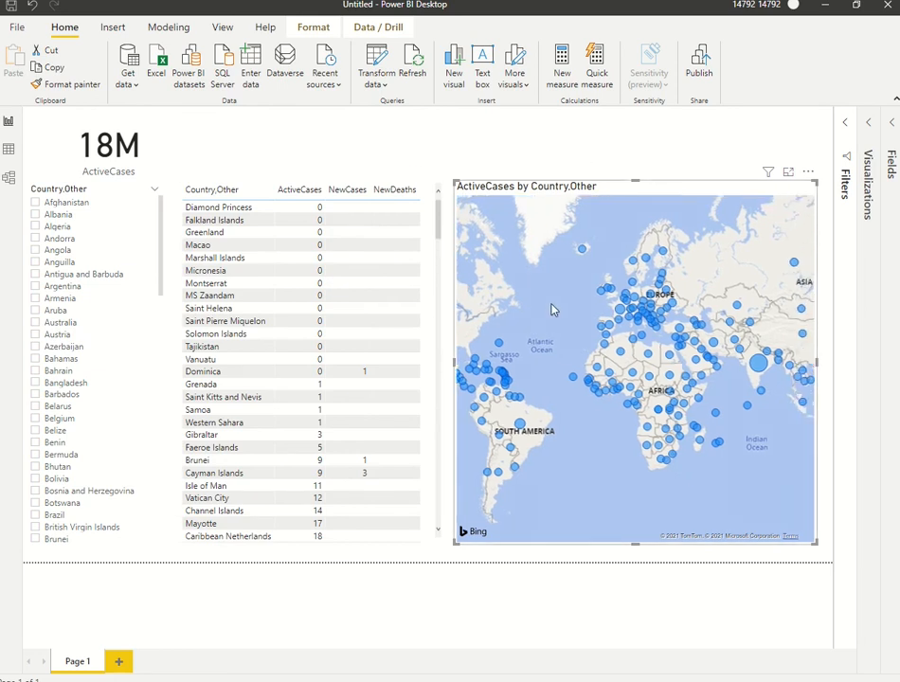
{"action": "scroll", "coordinate": [691, 301], "scroll_direction": "up", "scroll_amount": 2}
{"action": "scroll", "coordinate": [493, 344], "scroll_direction": "down", "scroll_amount": 2}
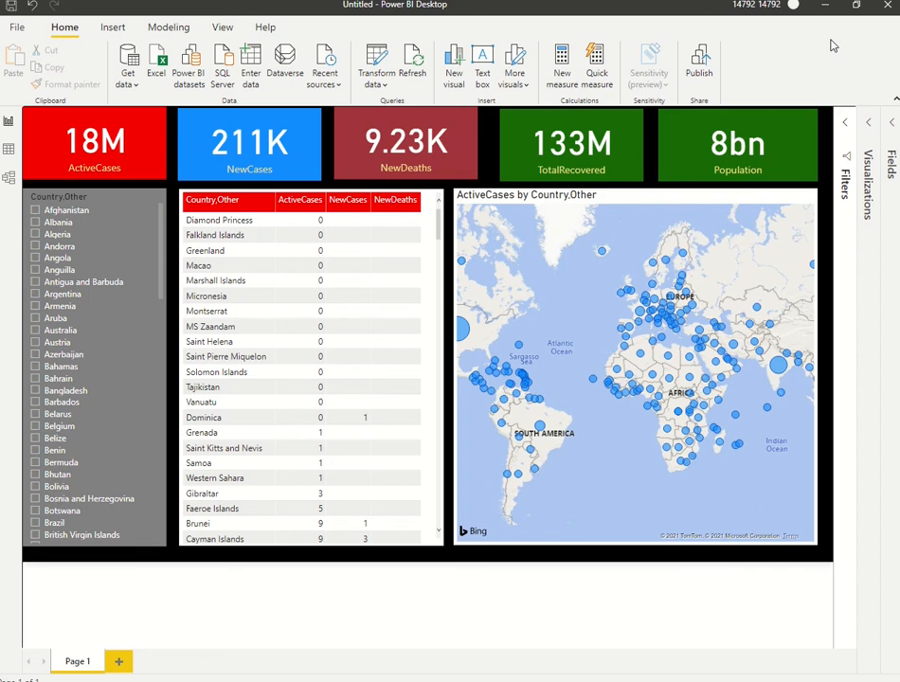
Step: Review the ActiveCases card's format settings for background, data label and category label
{"action": "left_click", "coordinate": [140, 153]}
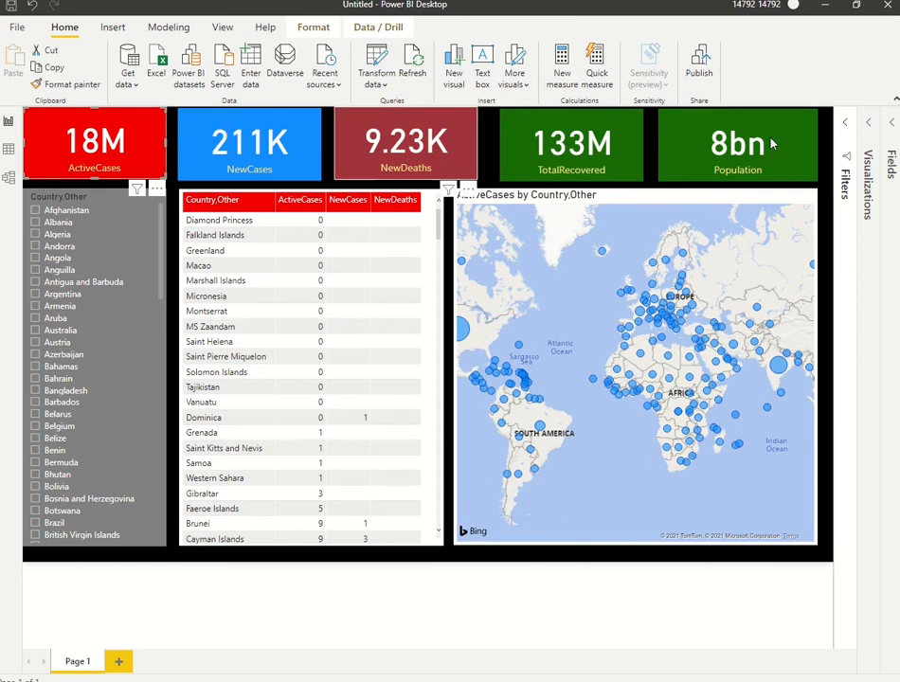
{"action": "left_click", "coordinate": [875, 121]}
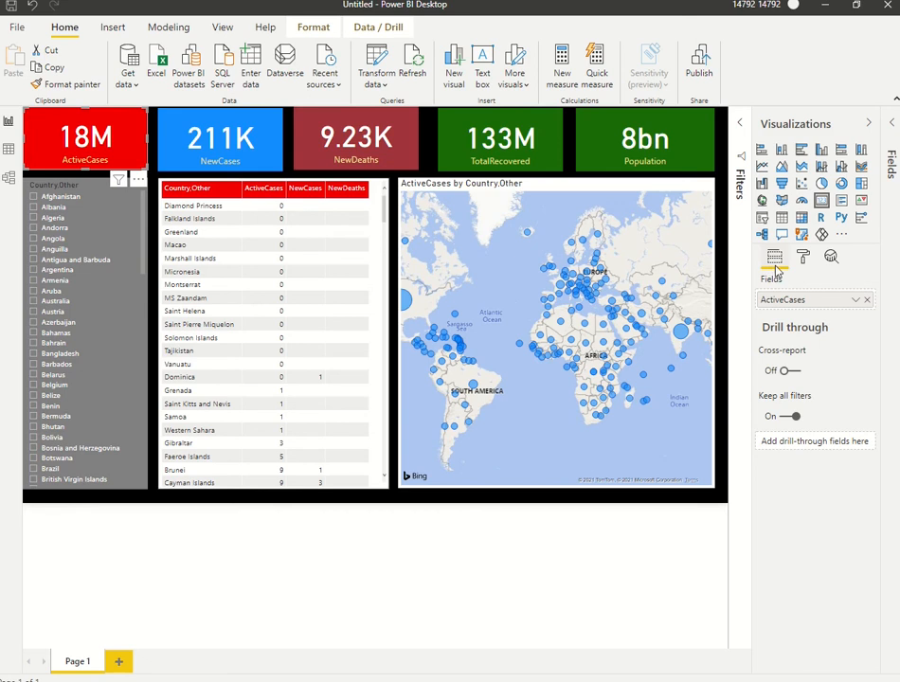
{"action": "left_click", "coordinate": [802, 260]}
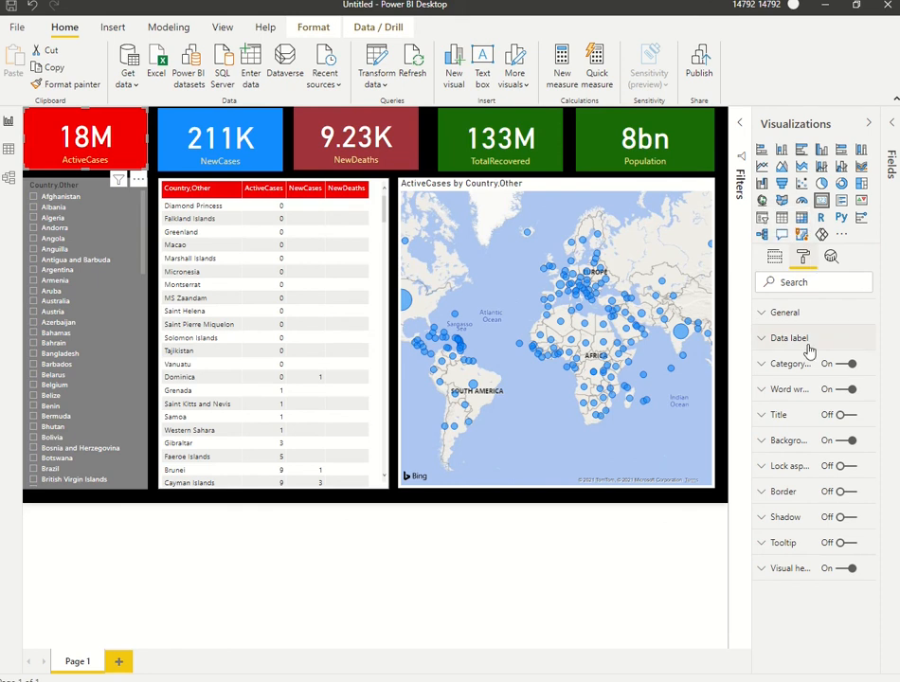
{"action": "left_click", "coordinate": [790, 442]}
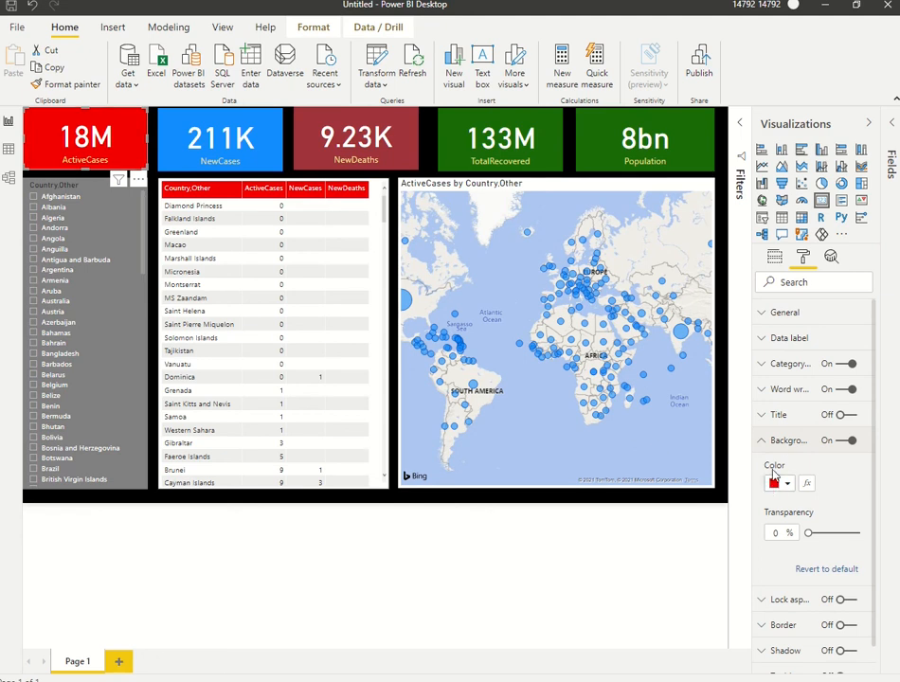
{"action": "left_click", "coordinate": [771, 440]}
{"action": "left_click", "coordinate": [790, 340]}
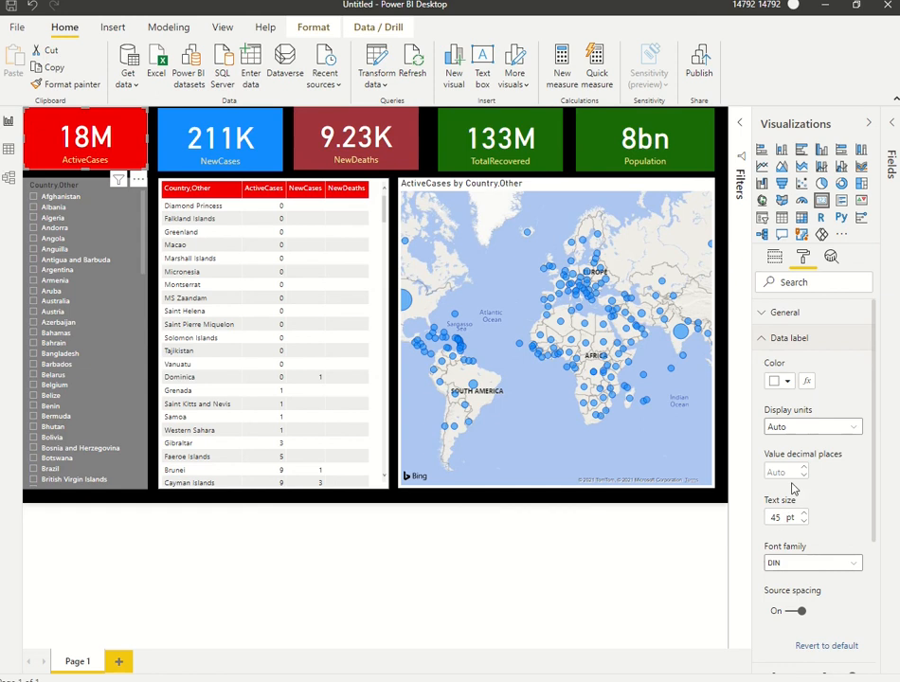
{"action": "left_click", "coordinate": [769, 340]}
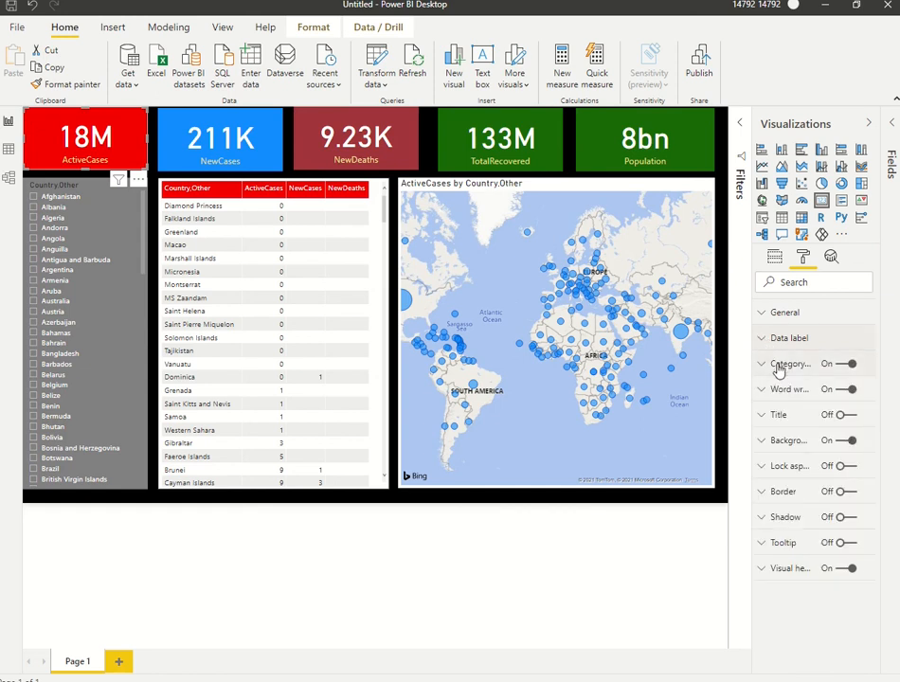
{"action": "left_click", "coordinate": [776, 367]}
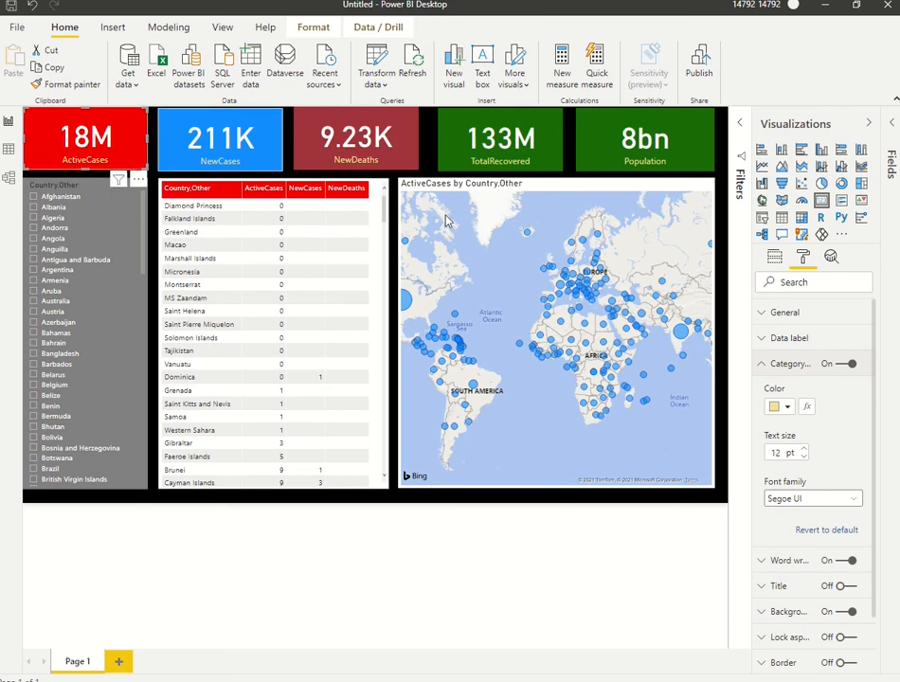
{"action": "left_click", "coordinate": [764, 367]}
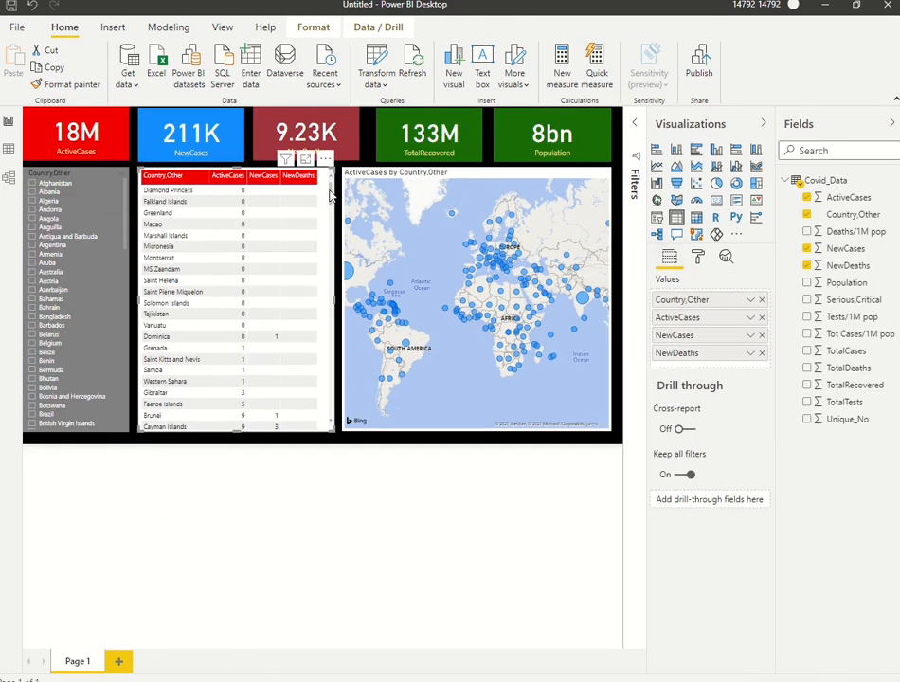
Step: Review the country table's format settings for column headers and values
{"action": "left_click", "coordinate": [698, 259]}
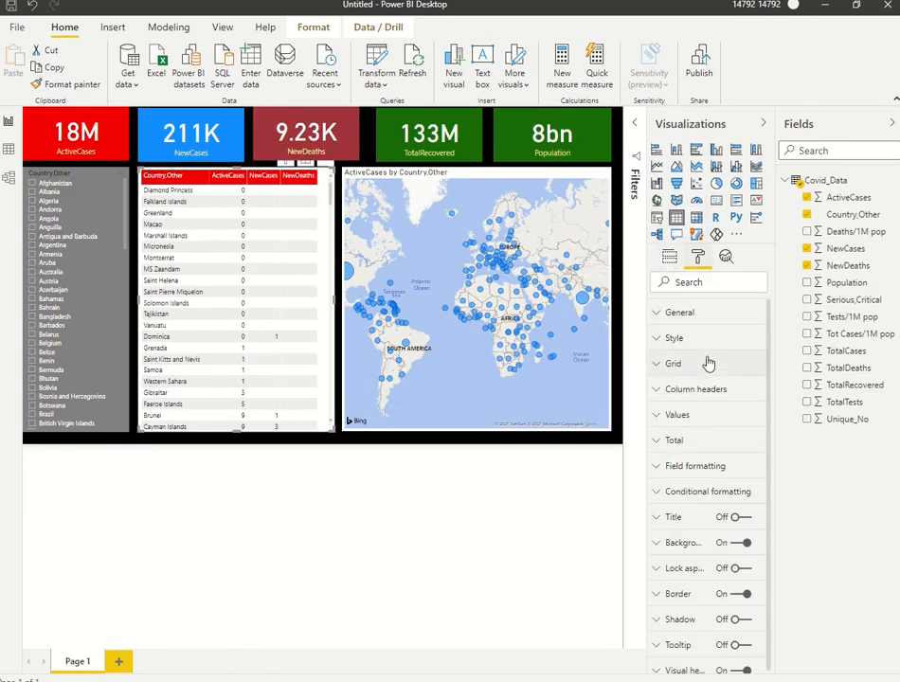
{"action": "left_click", "coordinate": [698, 391]}
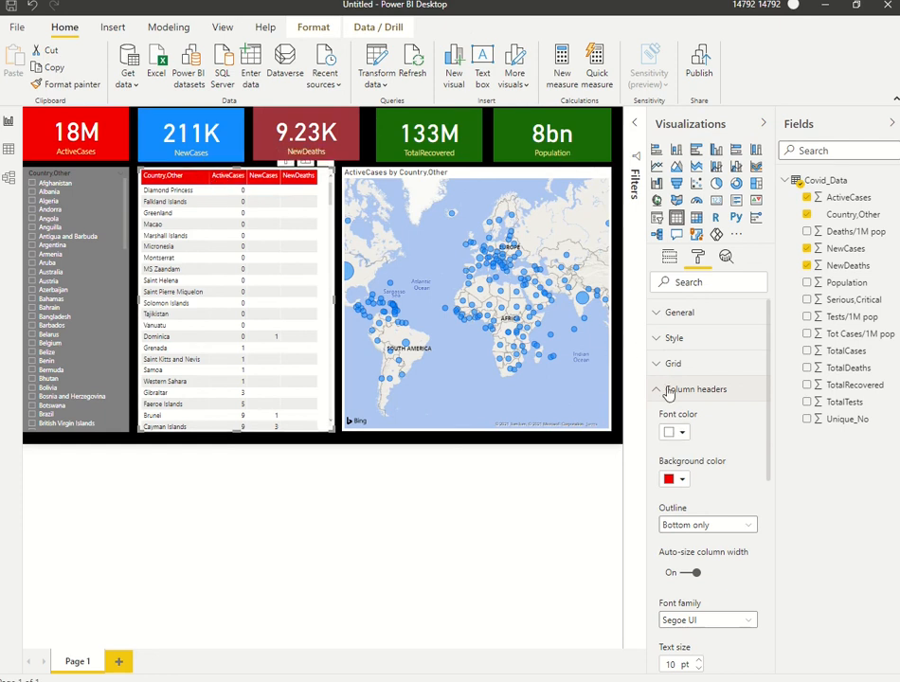
{"action": "left_click", "coordinate": [700, 396]}
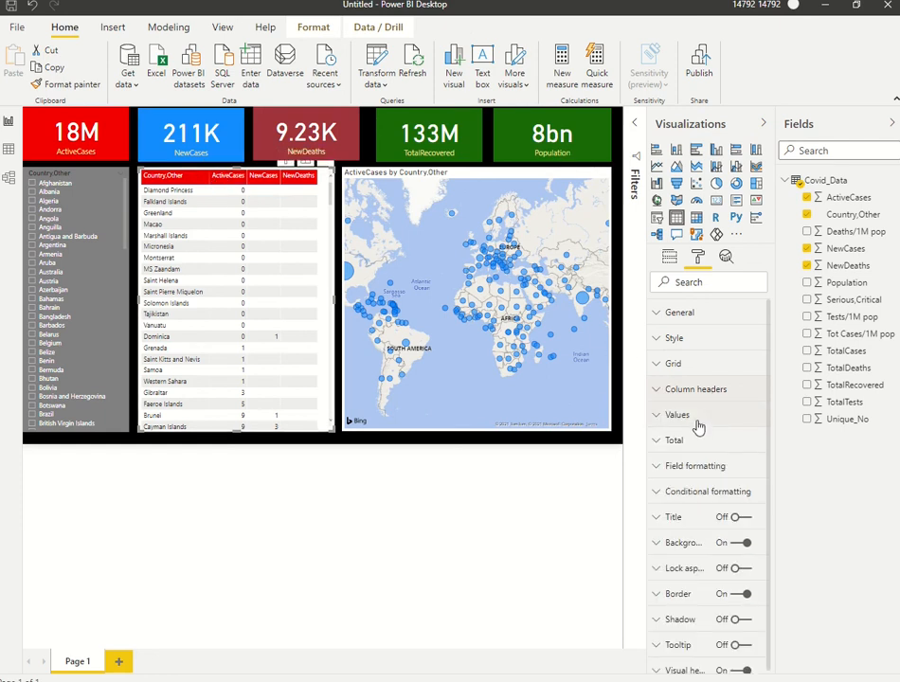
{"action": "left_click", "coordinate": [698, 423]}
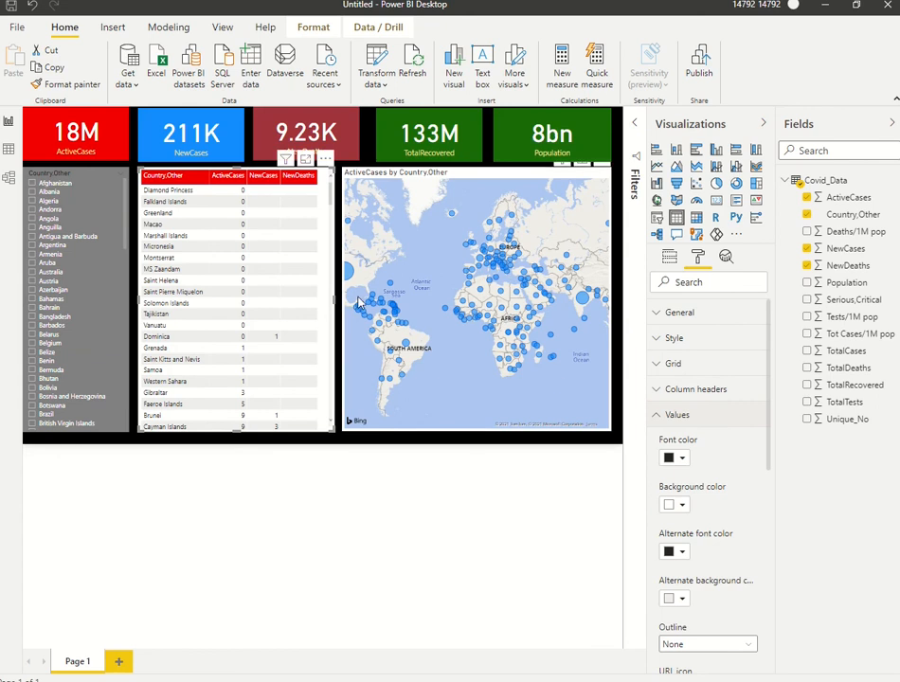
{"action": "left_click", "coordinate": [658, 416]}
Step: Try the Bold header style on the country table, return it to Alternating rows and collapse the panes
{"action": "left_click", "coordinate": [674, 340]}
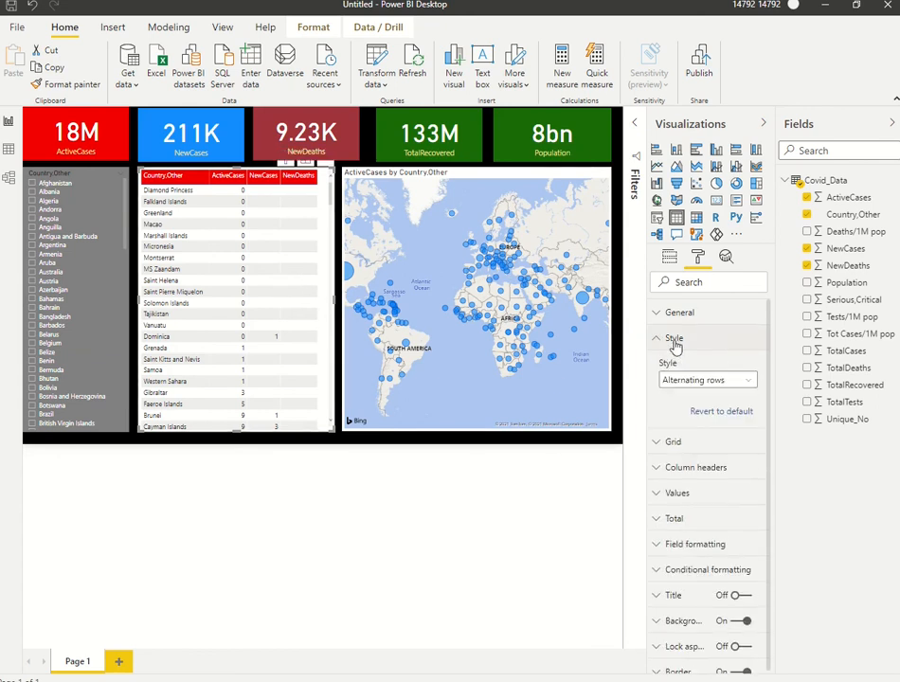
{"action": "left_click", "coordinate": [698, 381]}
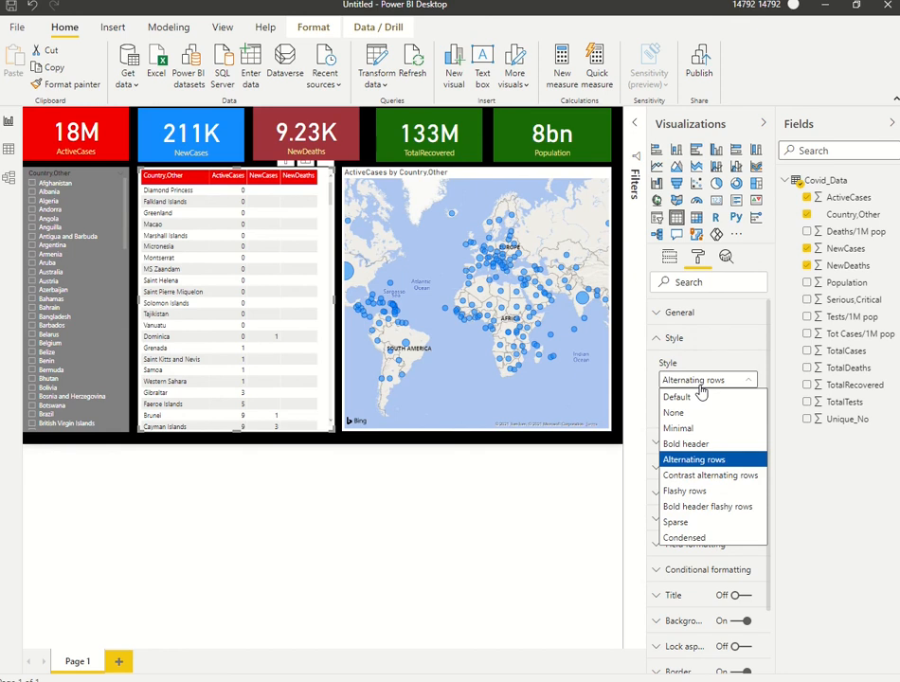
{"action": "left_click", "coordinate": [696, 443]}
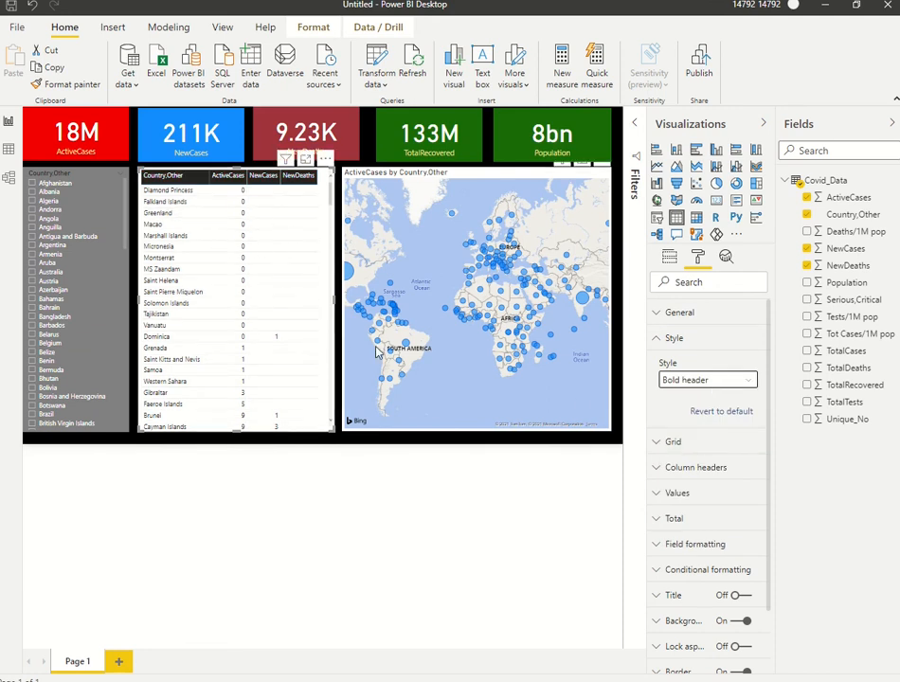
{"action": "key", "text": "Down"}
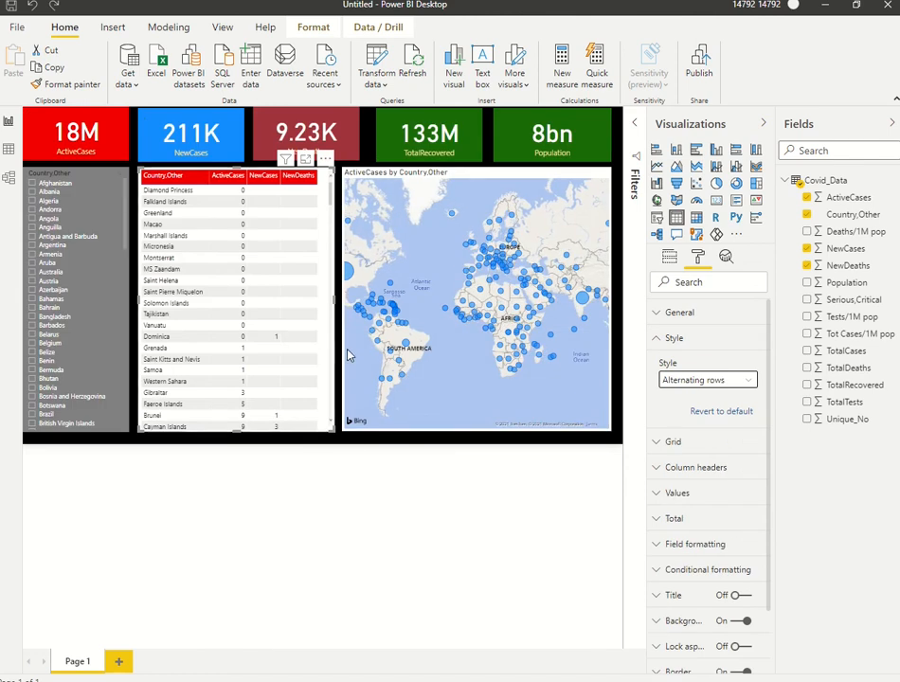
{"action": "left_click", "coordinate": [760, 124]}
{"action": "left_click", "coordinate": [890, 123]}
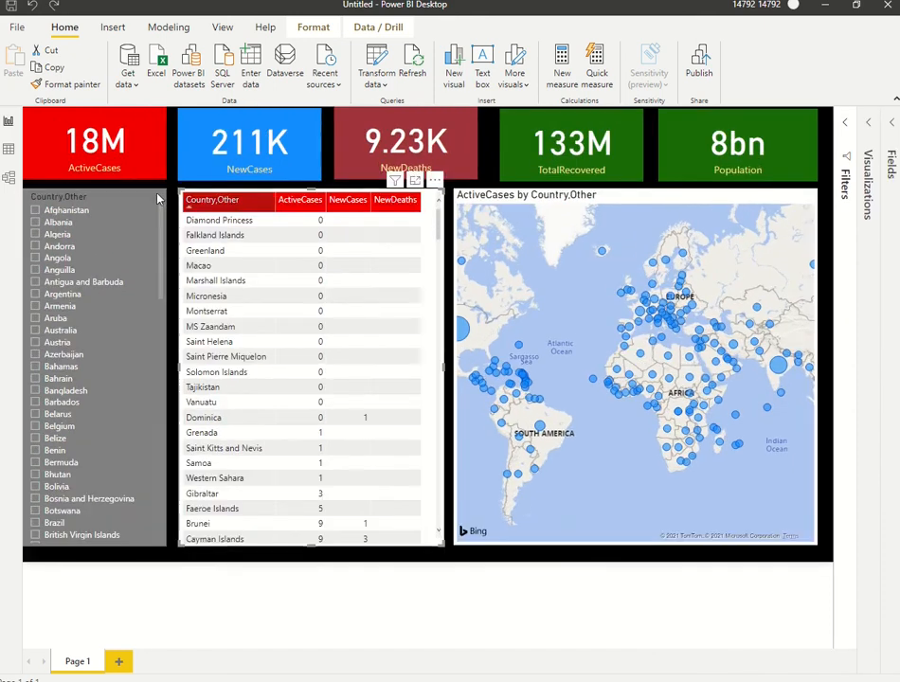